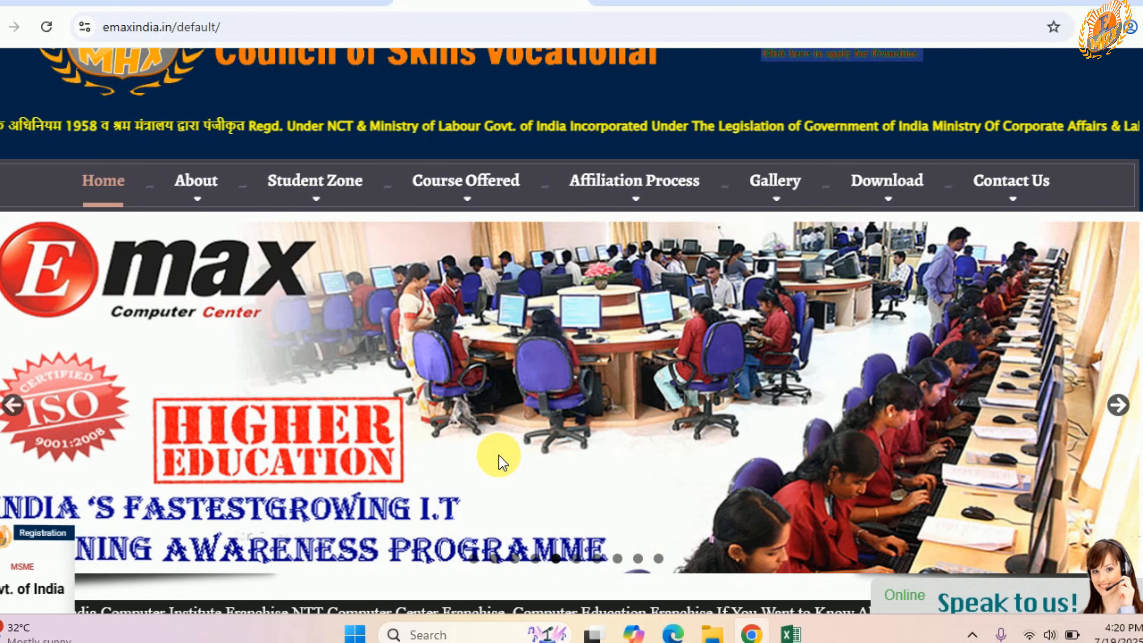
# Step: Go from the institute's home page to the center dashboard and open the student fees management page
pyautogui.scroll(-5, 498, 455)
pyautogui.scroll(2, 625, 378)
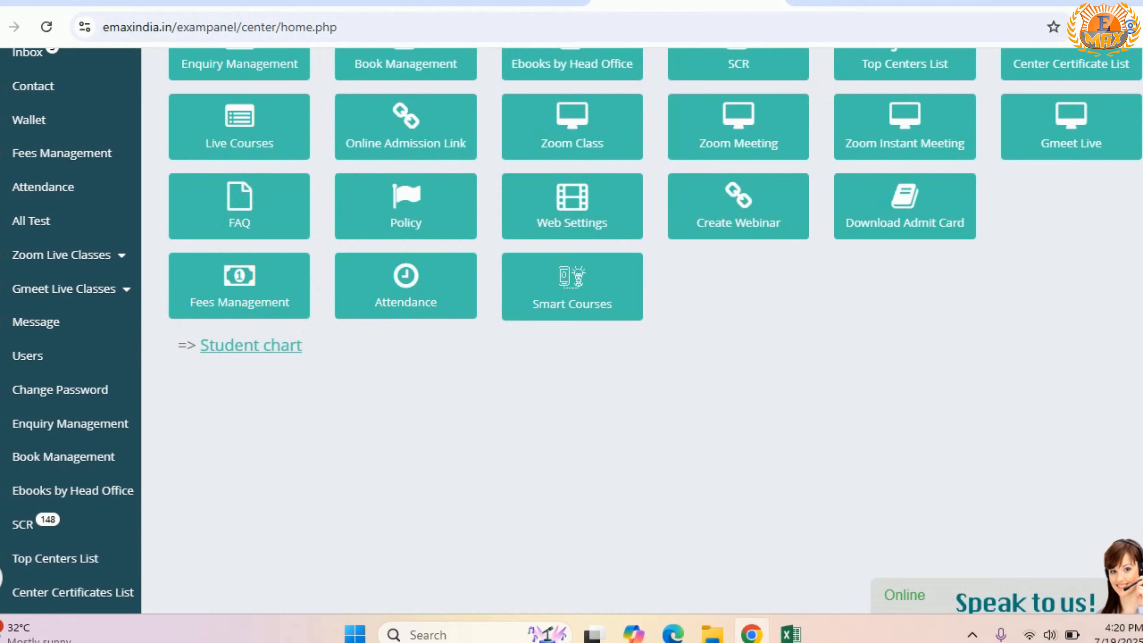
pyautogui.scroll(5, 607, 312)
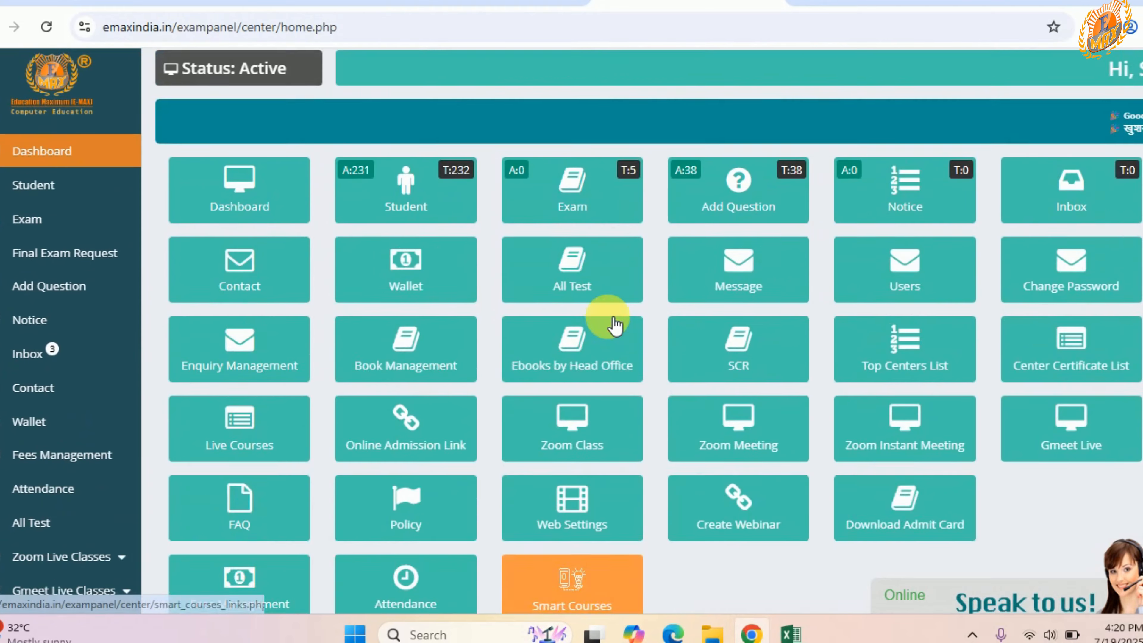
pyautogui.scroll(-2, 483, 331)
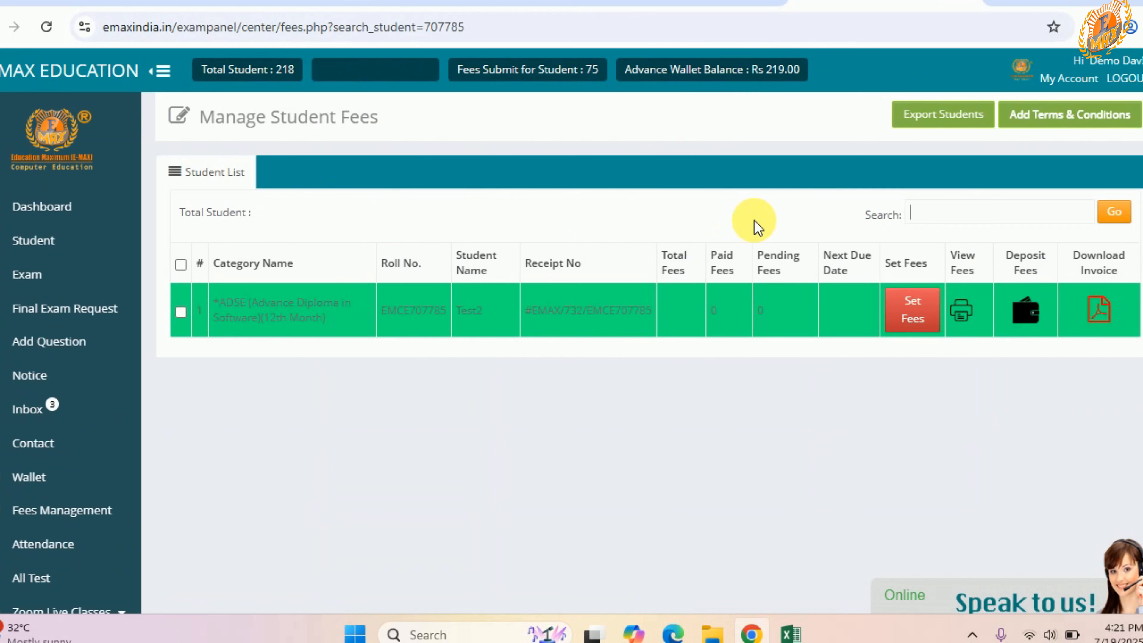
# Step: Search the fees list by the student's roll number and open the Set Fees form for that student, reloading the page
pyautogui.click(1000, 221)
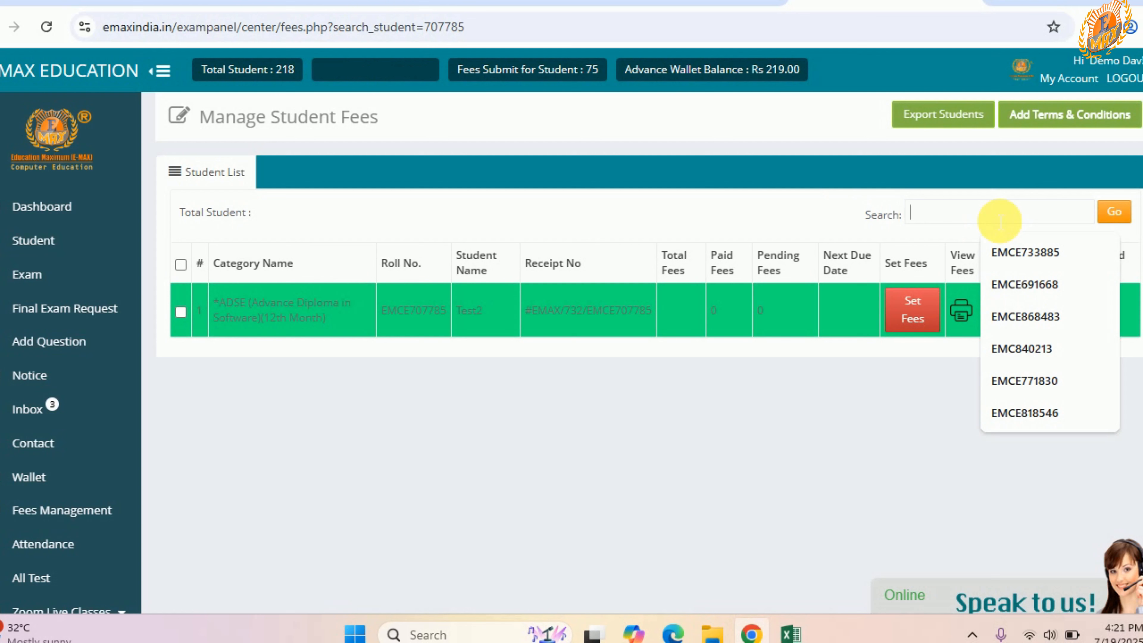
pyautogui.write('7560')
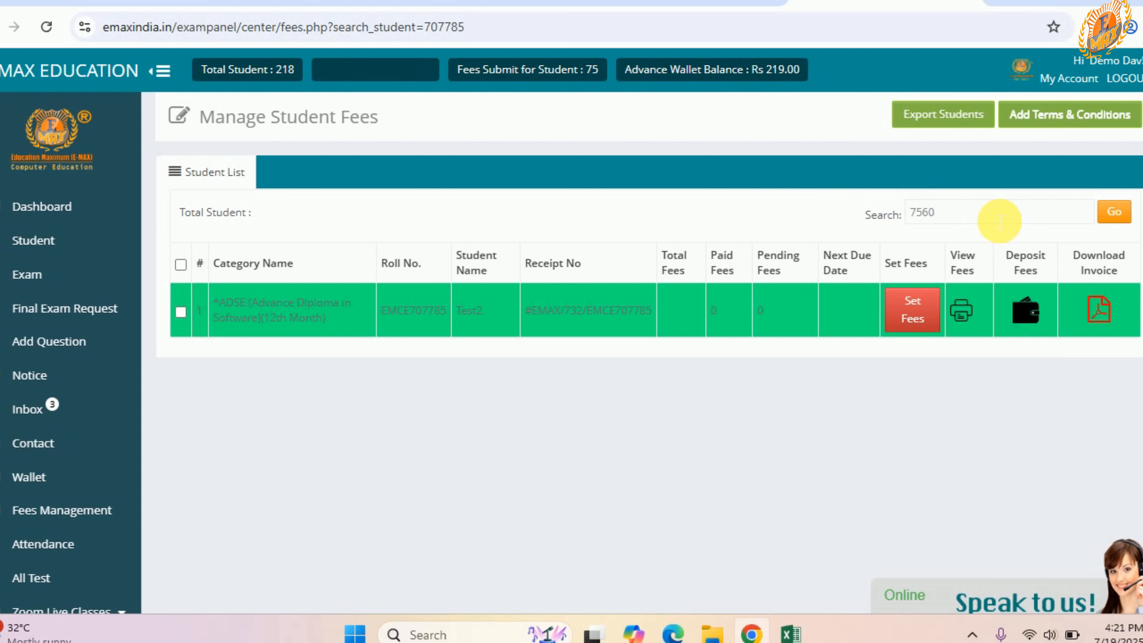
pyautogui.write('82')
pyautogui.press('Return')
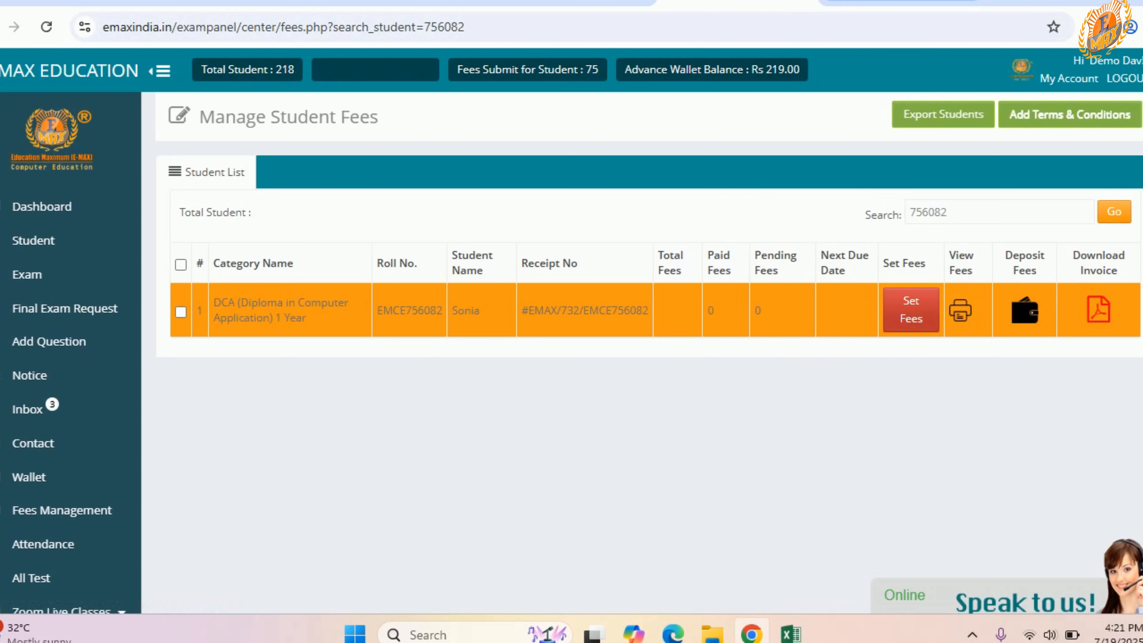
pyautogui.click(911, 310)
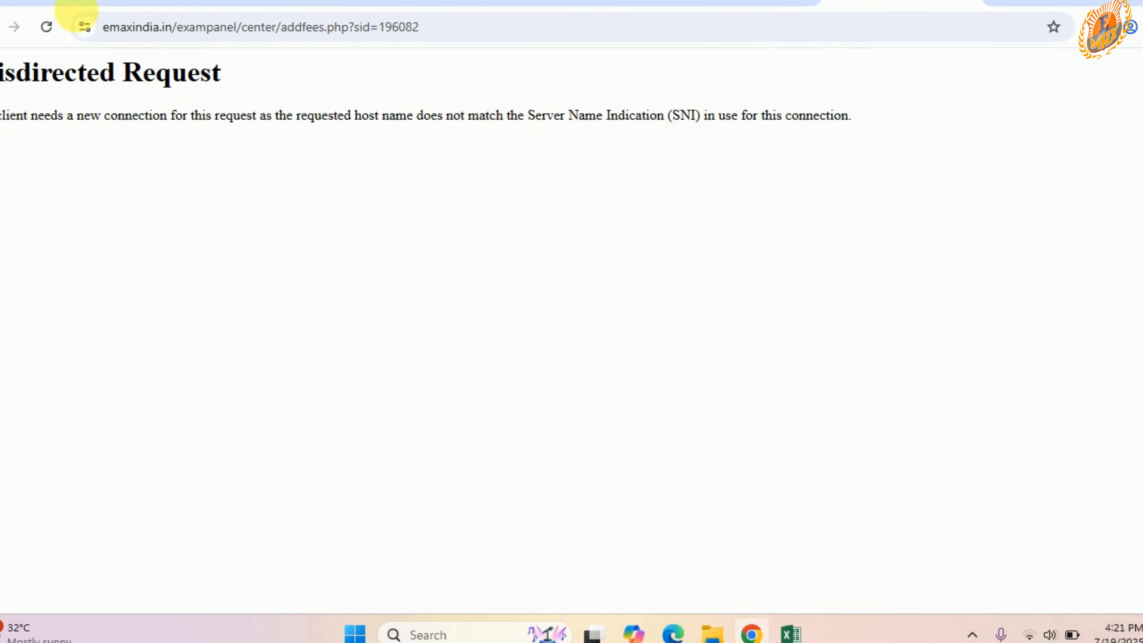
pyautogui.click(46, 27)
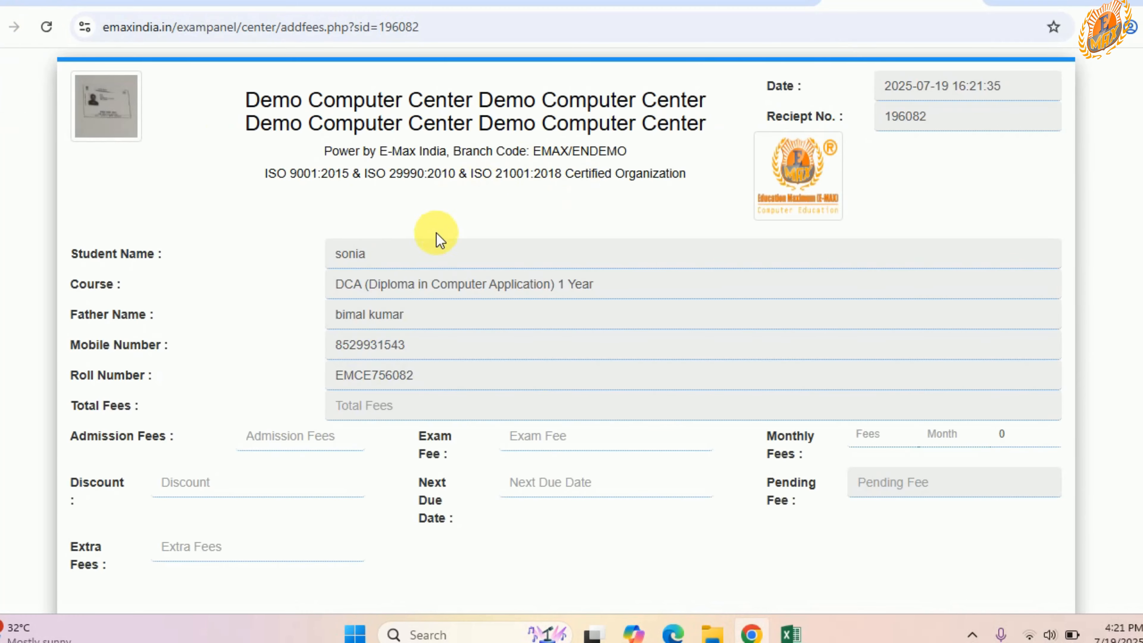
# Step: Set the student's admission fees to 100 and the exam fee to 200
pyautogui.scroll(-2, 511, 235)
pyautogui.scroll(2, 529, 219)
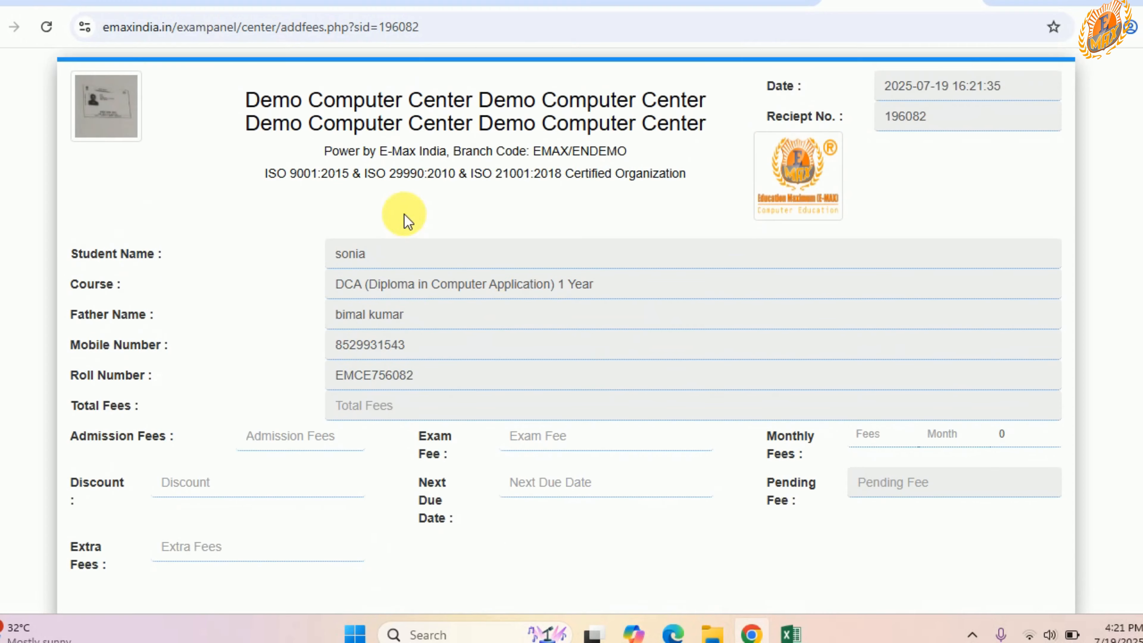
pyautogui.scroll(-2, 532, 334)
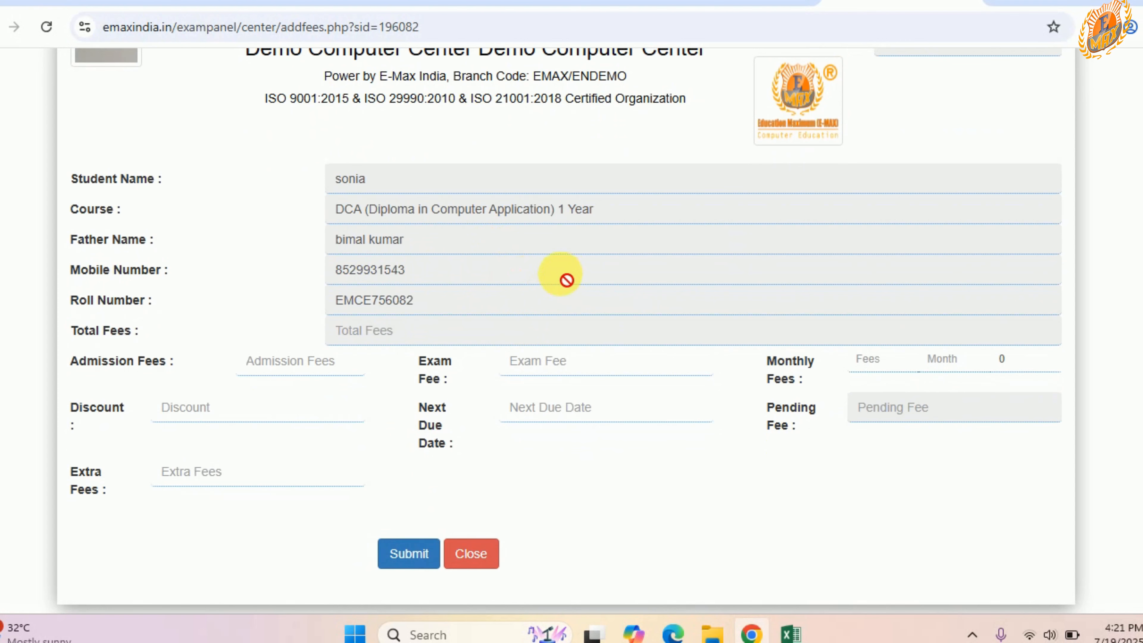
pyautogui.click(322, 369)
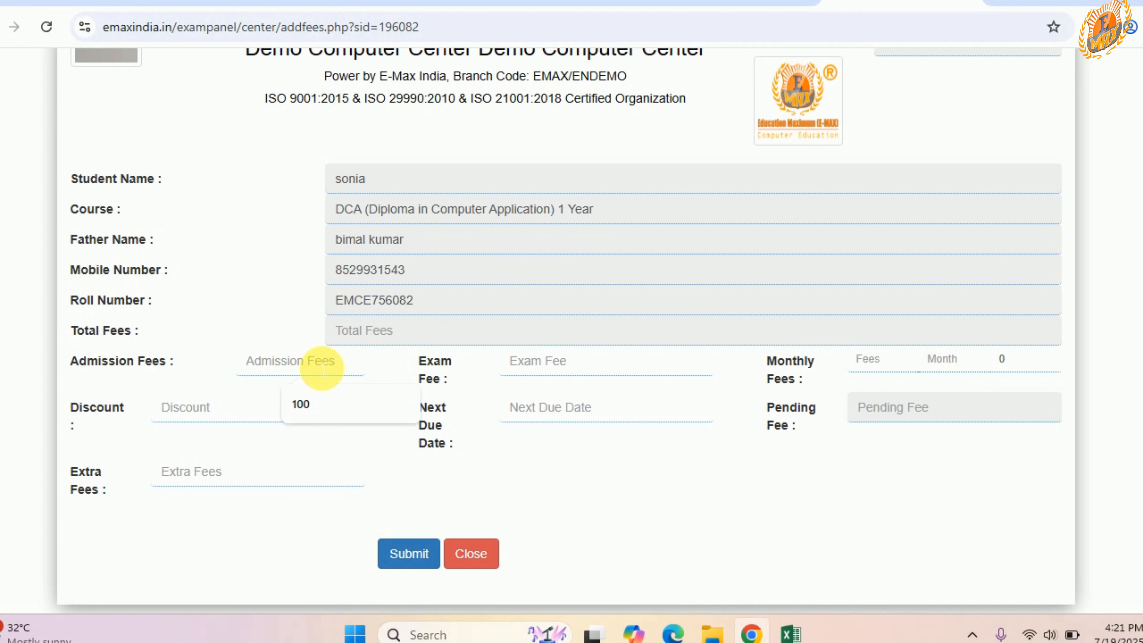
pyautogui.write('100')
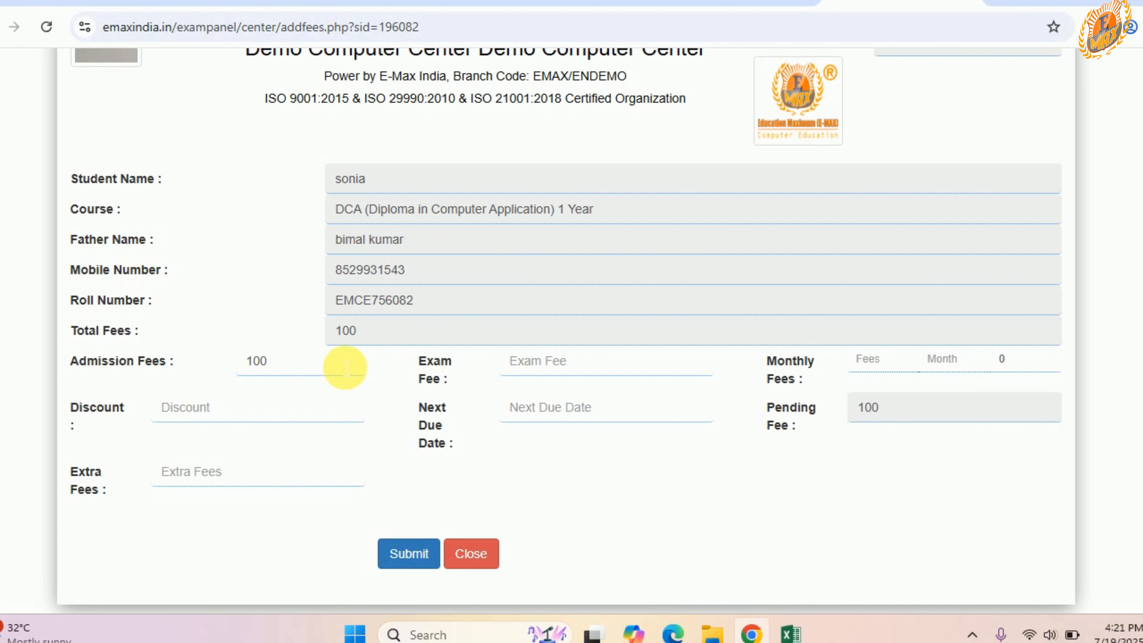
pyautogui.click(513, 363)
pyautogui.write('200')
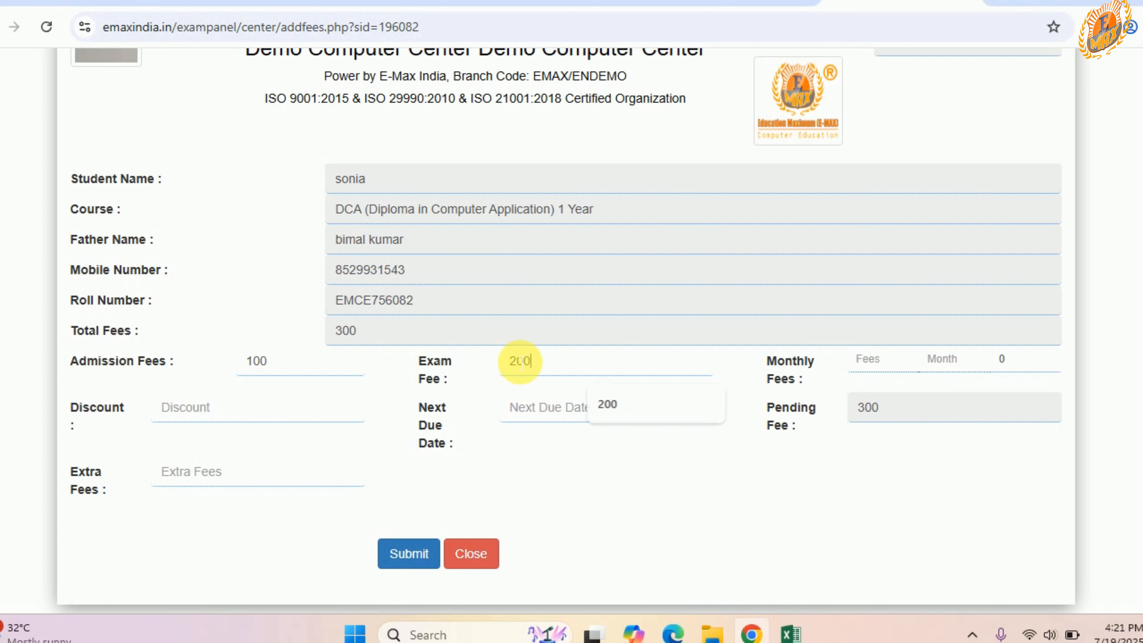
# Step: Set the monthly fees to 500 for 6 months and enter a discount of 100
pyautogui.click(881, 361)
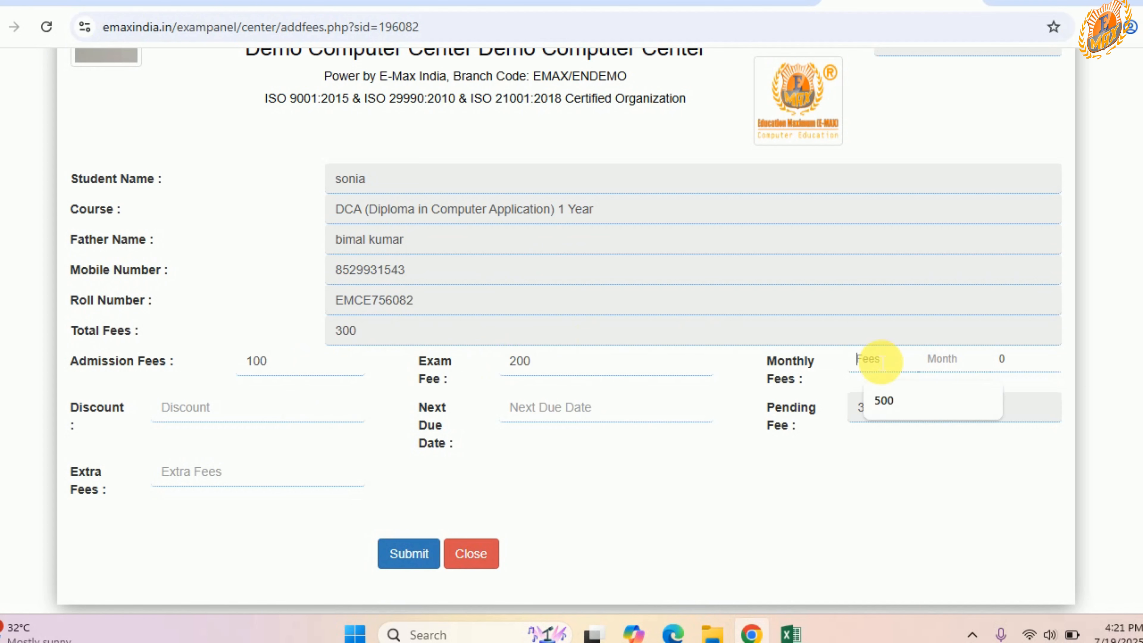
pyautogui.write('500')
pyautogui.click(953, 360)
pyautogui.write('6')
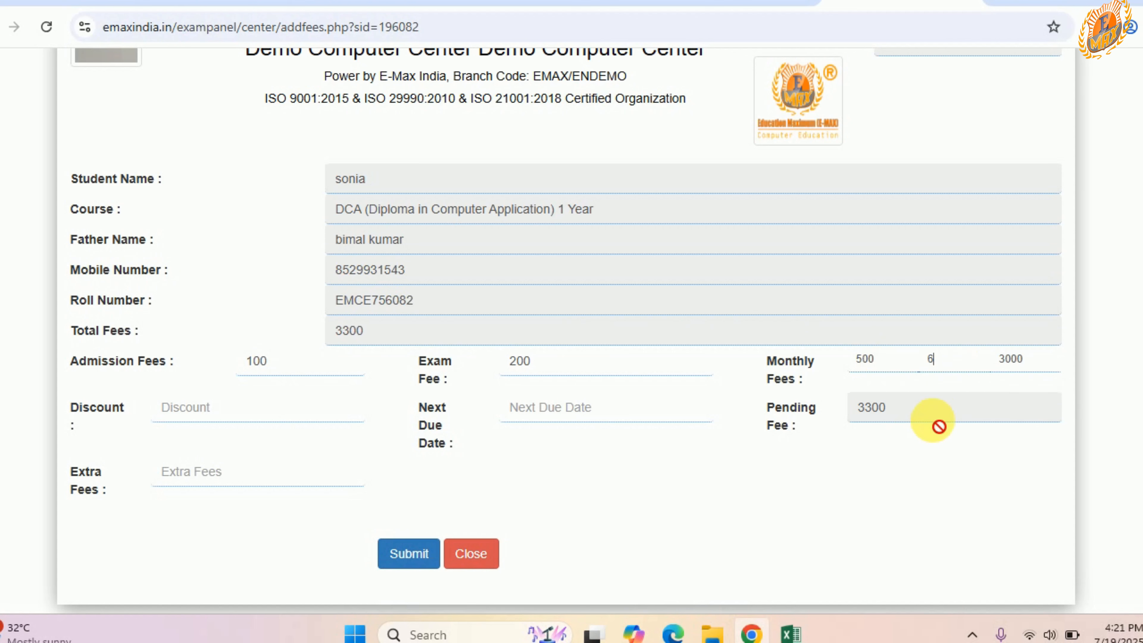
pyautogui.click(247, 405)
pyautogui.write('100')
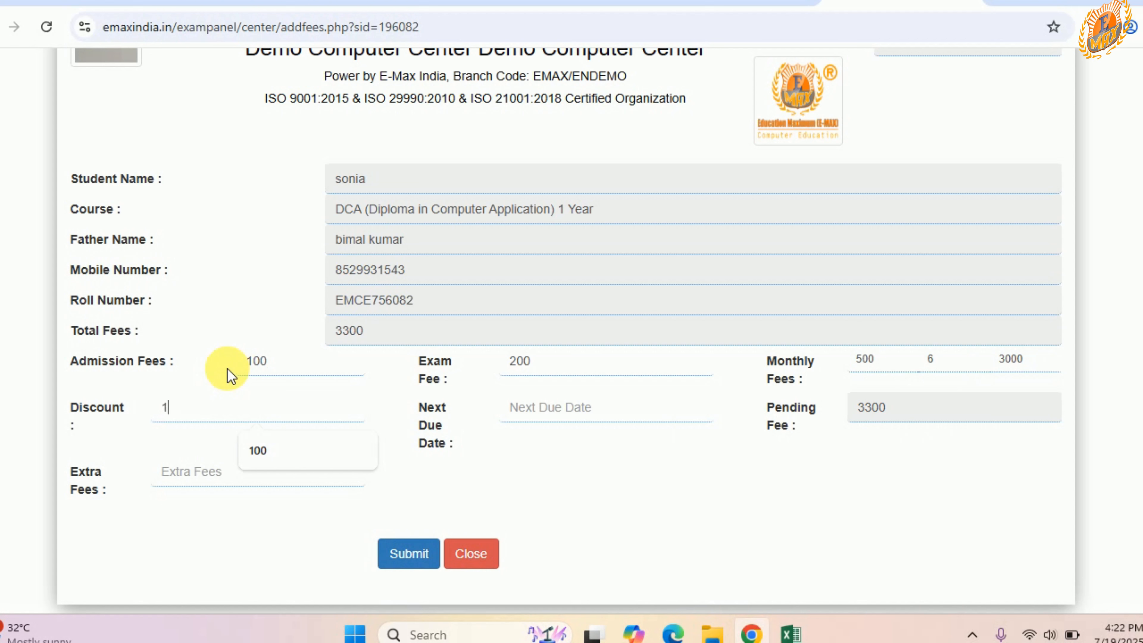
# Step: Set the next due date to 08/08/2025, add extra fees of 300, and submit the fee structure
pyautogui.click(570, 417)
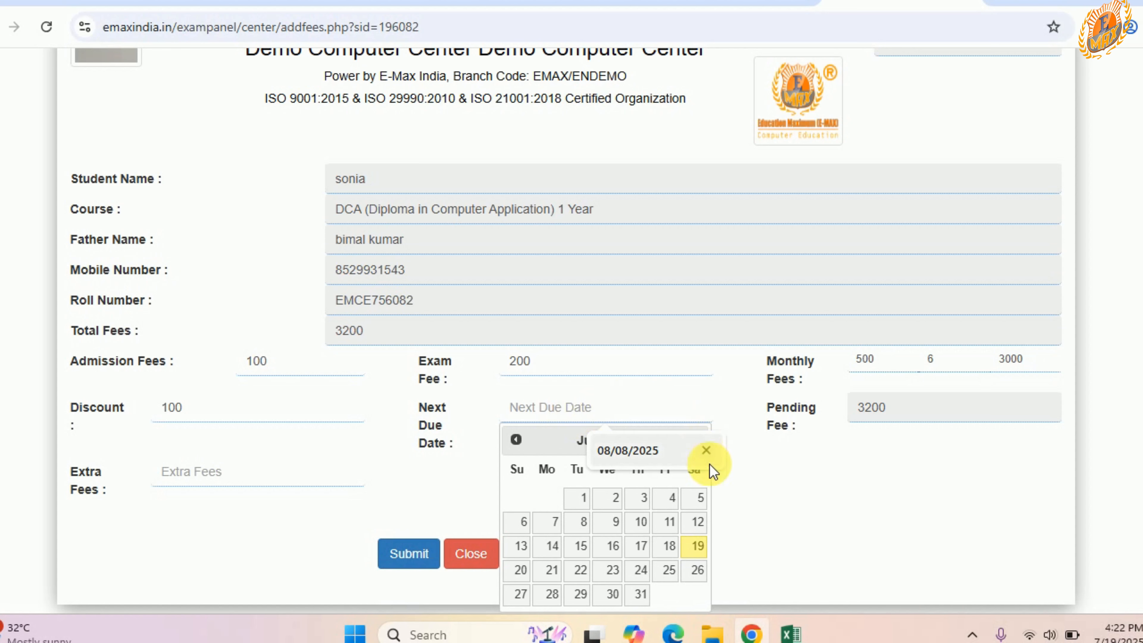
pyautogui.click(599, 450)
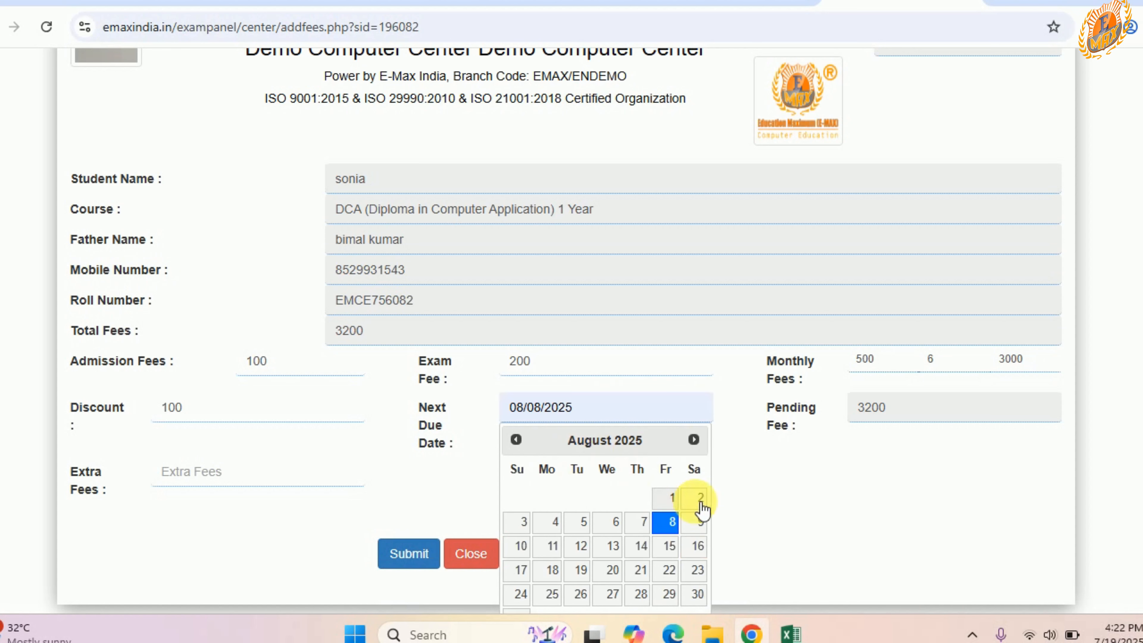
pyautogui.click(192, 484)
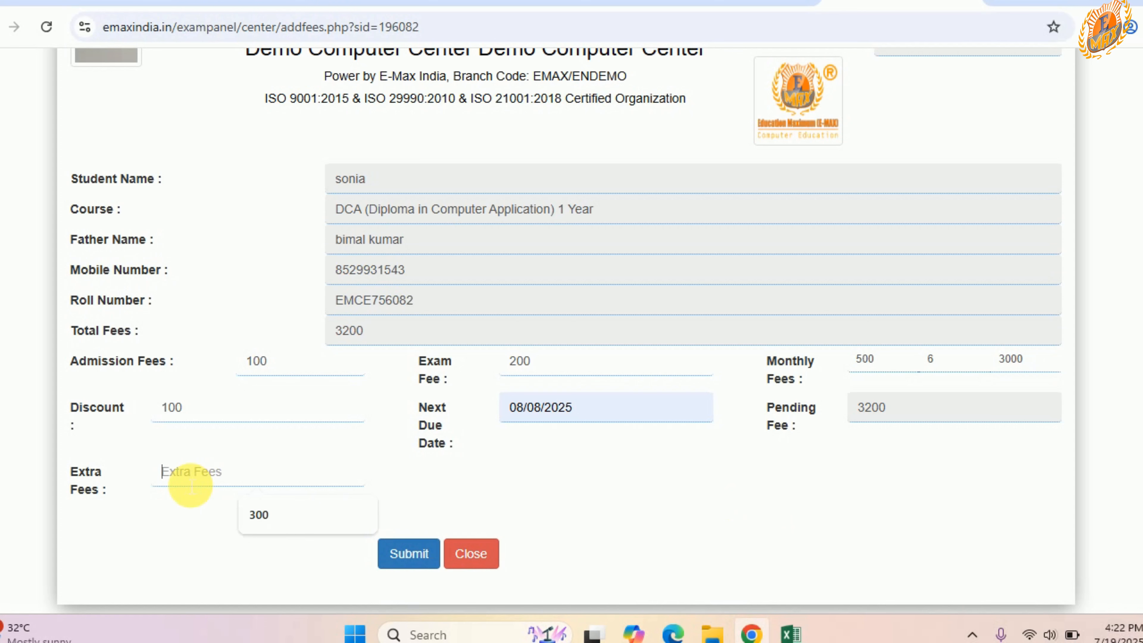
pyautogui.write('300')
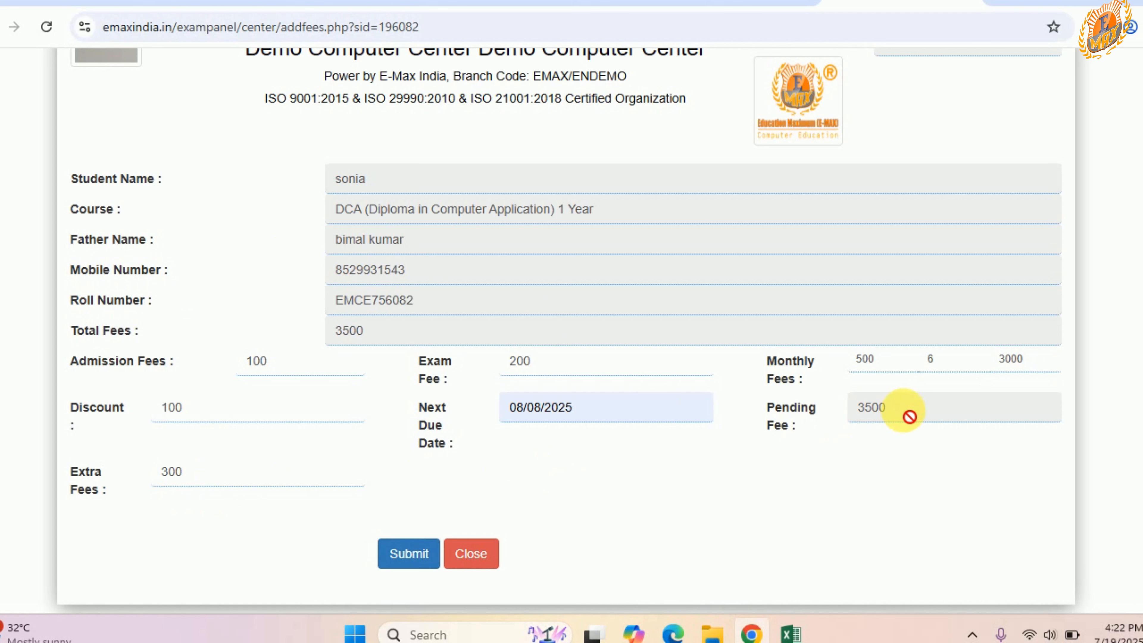
pyautogui.moveTo(909, 417); pyautogui.dragTo(847, 415)
pyautogui.click(409, 554)
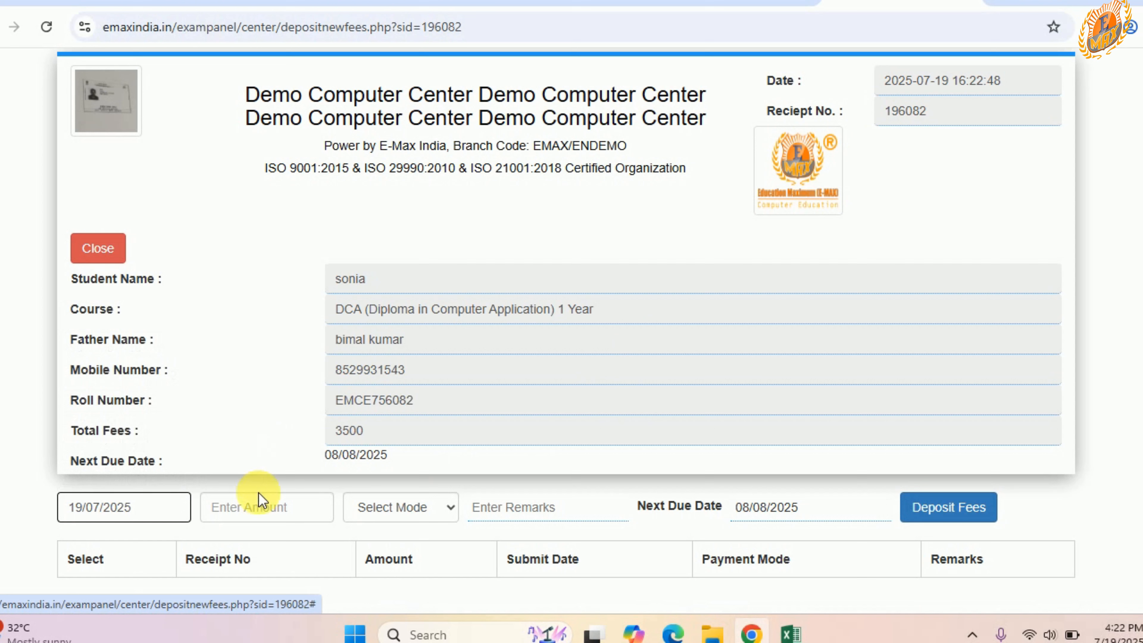
# Step: Deposit a payment of 1000 in cash for the student with 08/08/2025 as the next due date
pyautogui.click(278, 519)
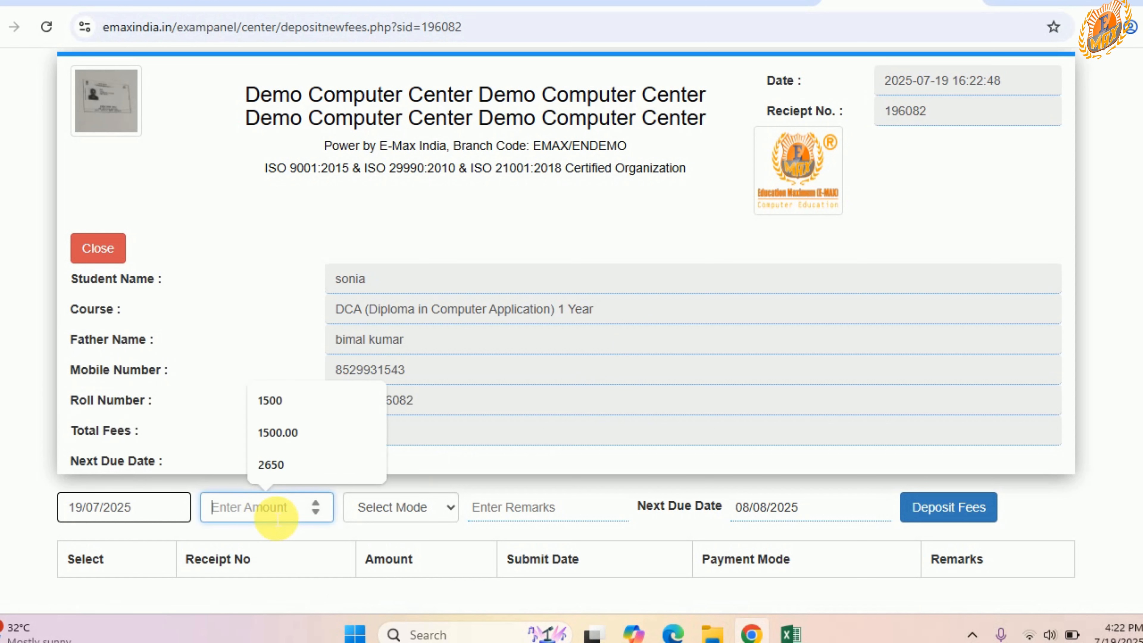
pyautogui.write('1')
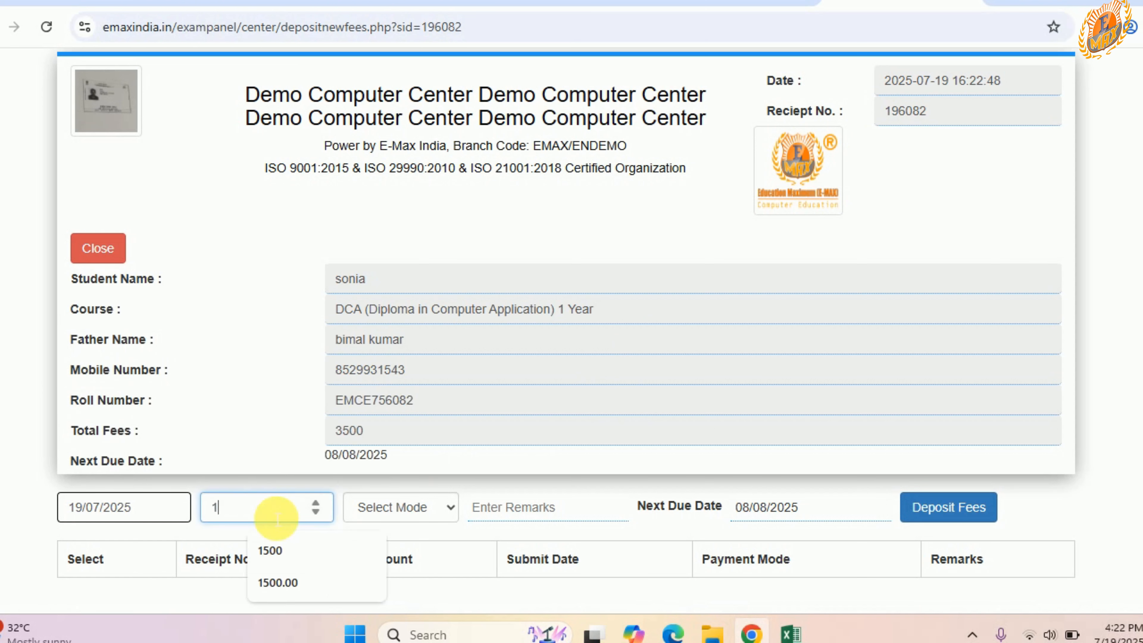
pyautogui.write('000')
pyautogui.click(403, 508)
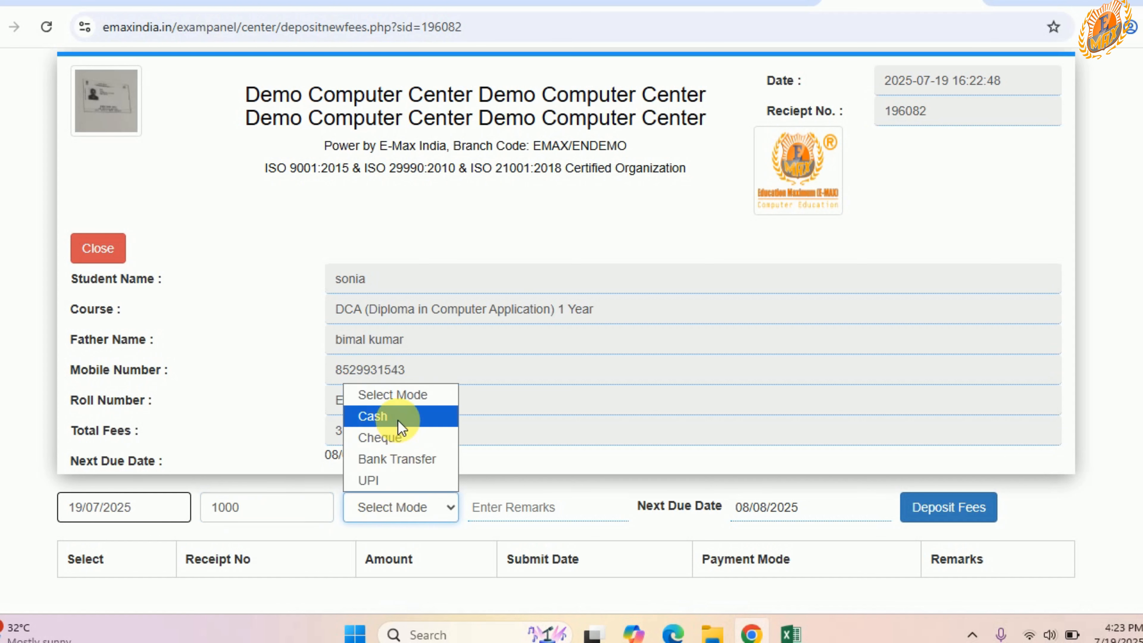
pyautogui.click(373, 417)
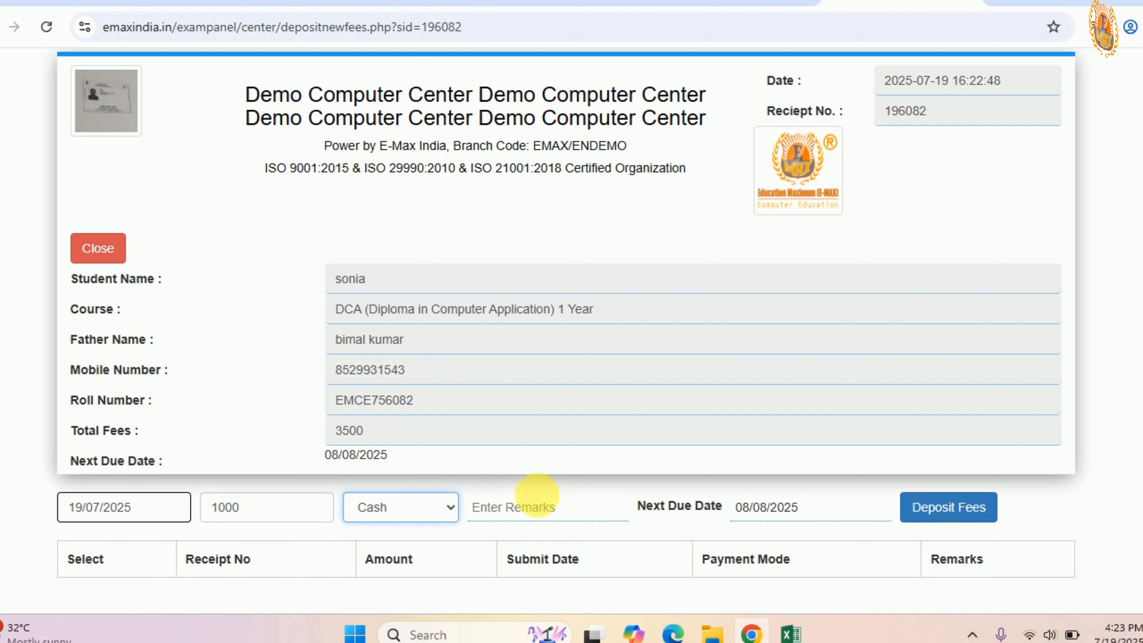
pyautogui.click(813, 511)
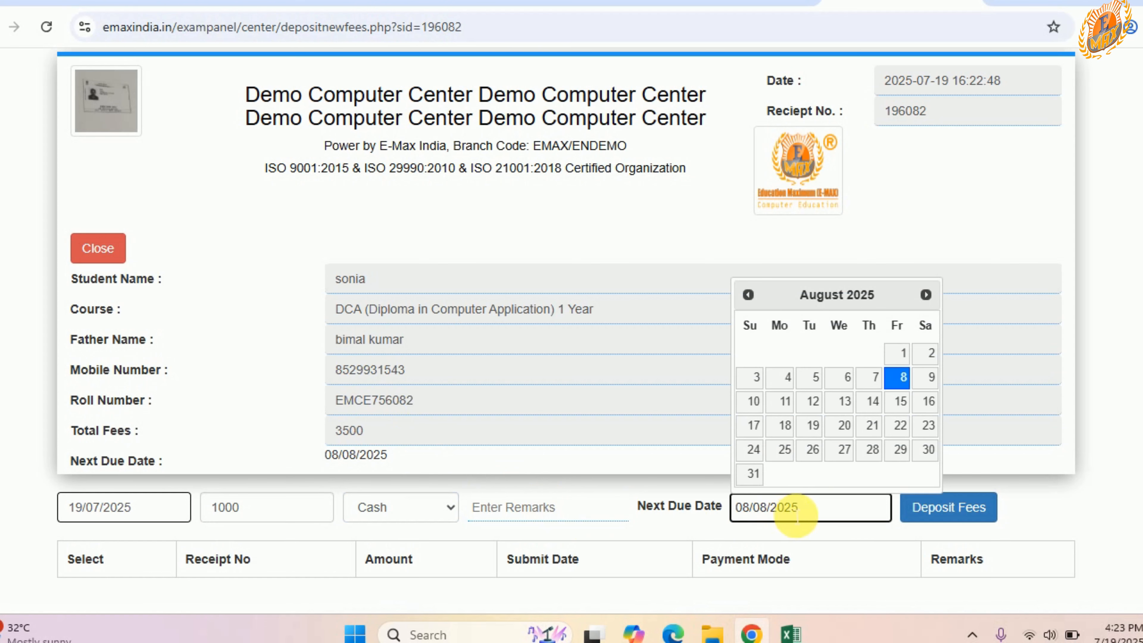
pyautogui.click(966, 510)
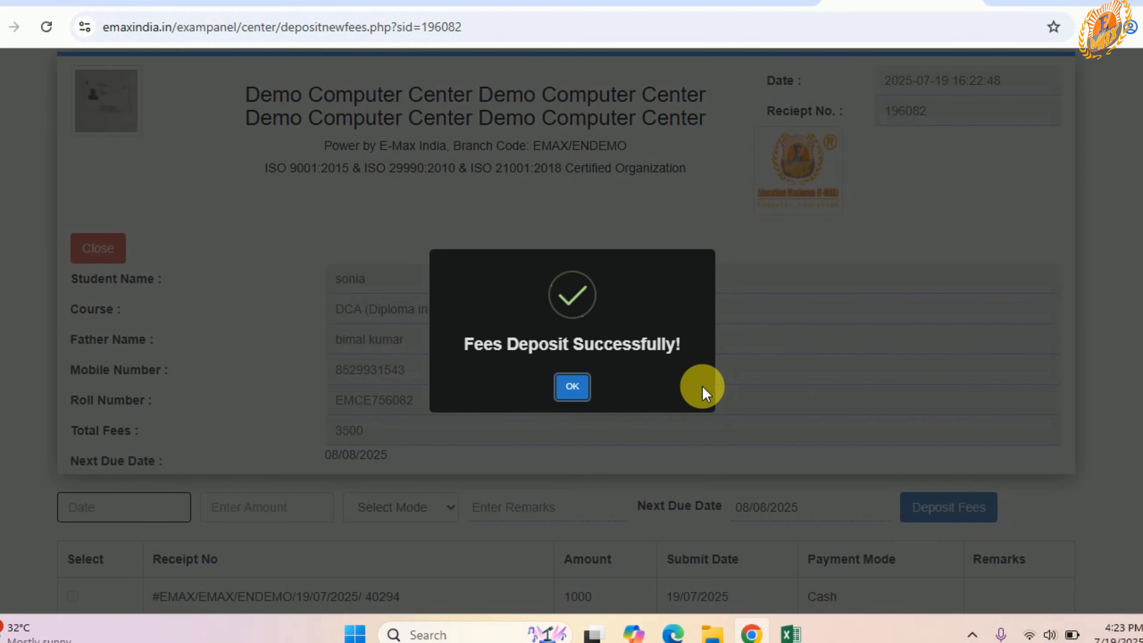
pyautogui.click(568, 388)
# Step: Fill in a second fee payment dated 08/08/2025 for an amount of 1000 in cash mode
pyautogui.scroll(-1, 557, 408)
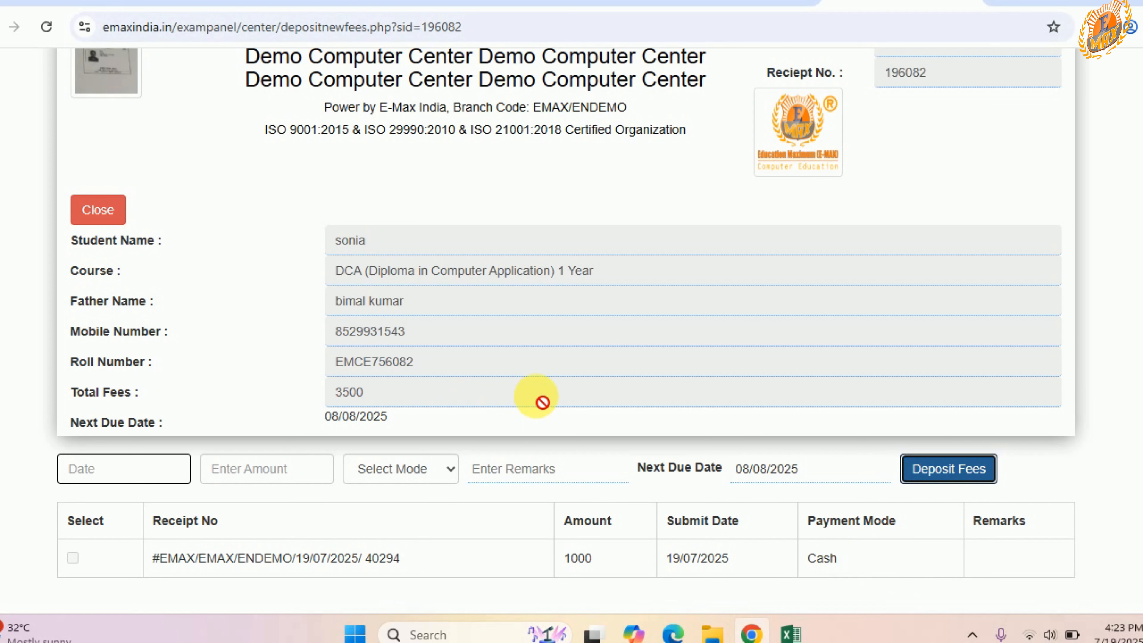
pyautogui.click(160, 471)
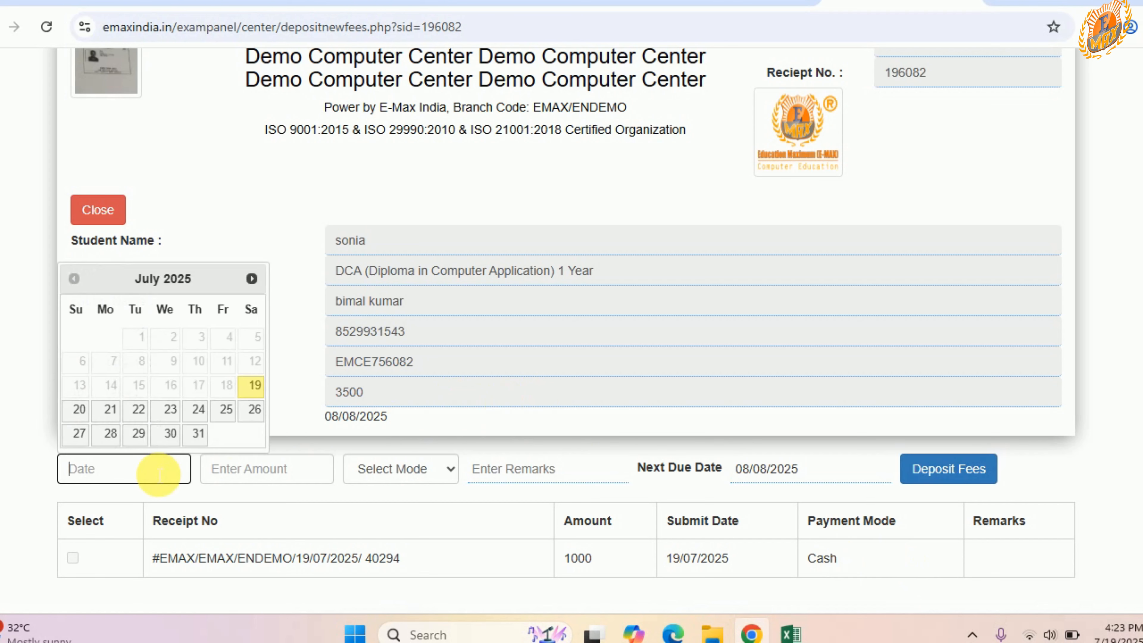
pyautogui.click(253, 278)
pyautogui.click(222, 360)
pyautogui.click(270, 469)
pyautogui.write('1000')
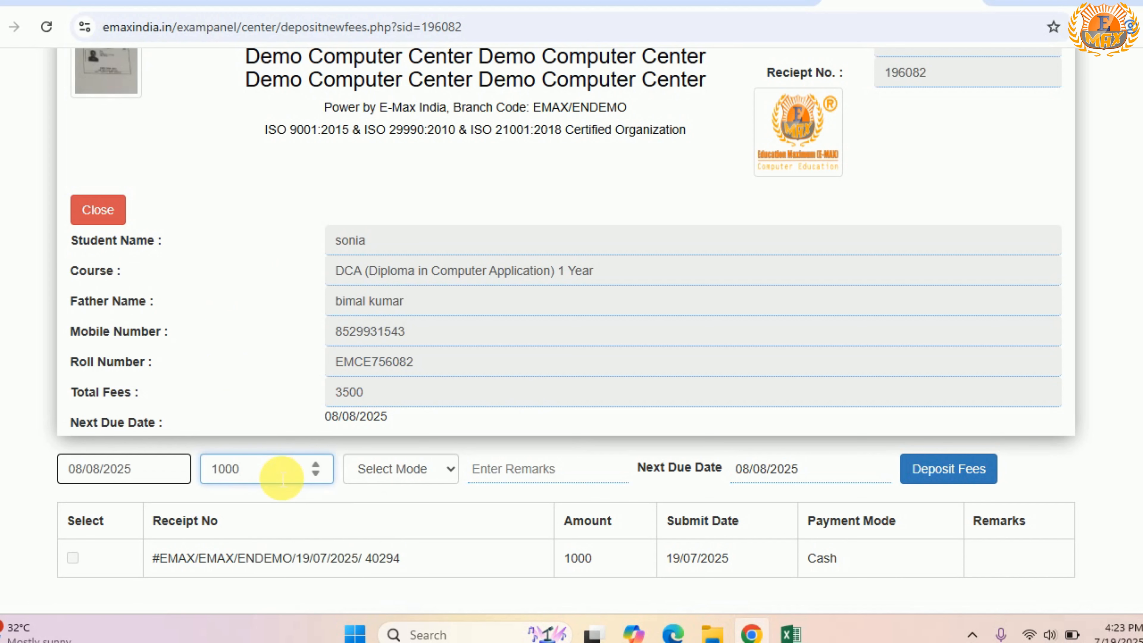
pyautogui.click(379, 475)
pyautogui.click(388, 516)
# Step: Set the second payment's next due date to 08/18/2025 and deposit the fees
pyautogui.click(816, 473)
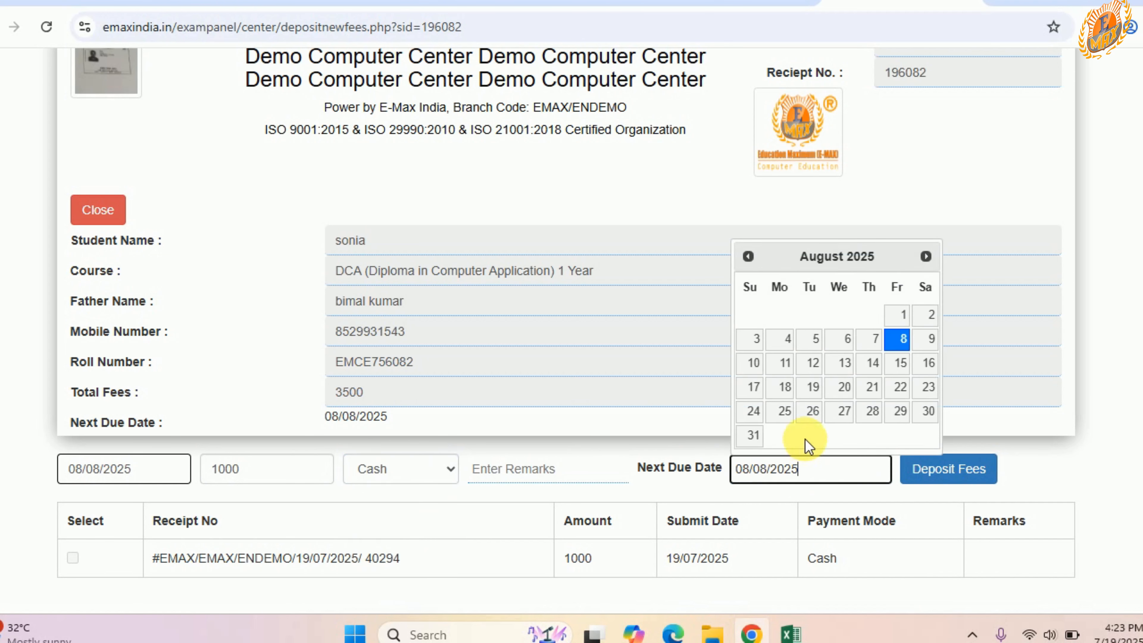
pyautogui.click(785, 388)
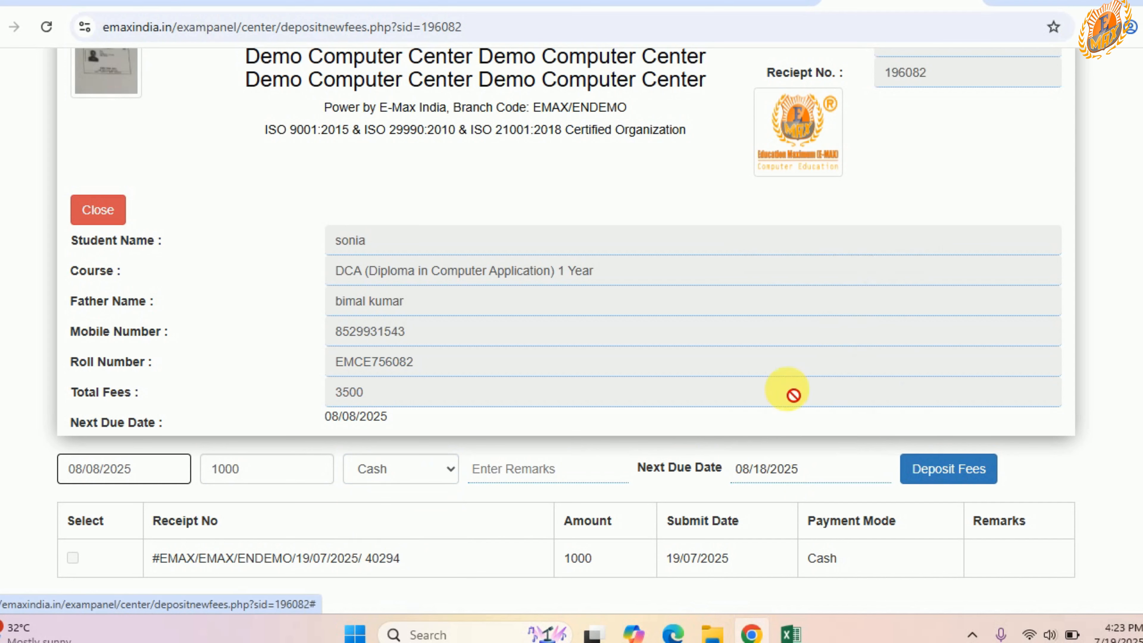
pyautogui.click(963, 475)
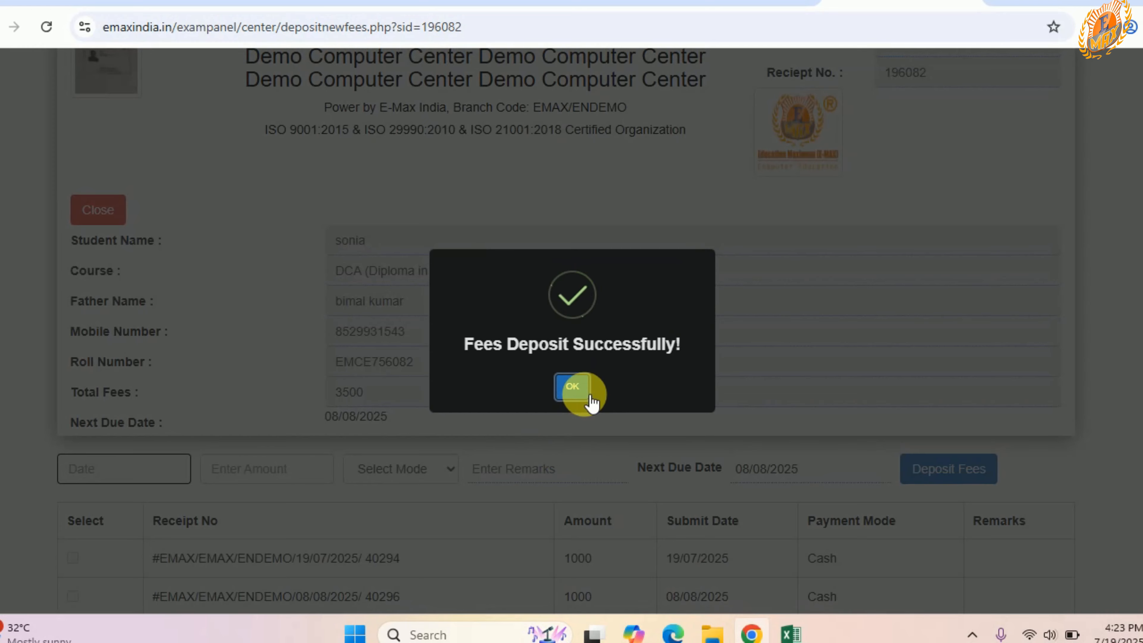
pyautogui.click(575, 388)
pyautogui.scroll(-1, 539, 447)
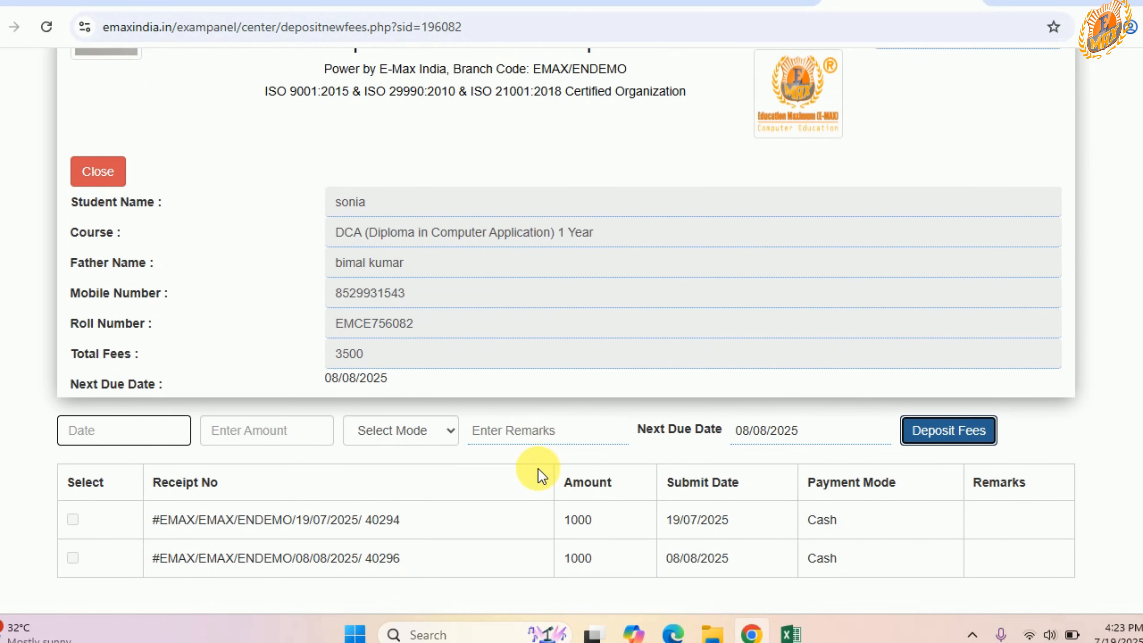
# Step: Return to the student fees list, open the student's fee view, and review the recorded payments
pyautogui.scroll(2, 538, 468)
pyautogui.click(739, 1)
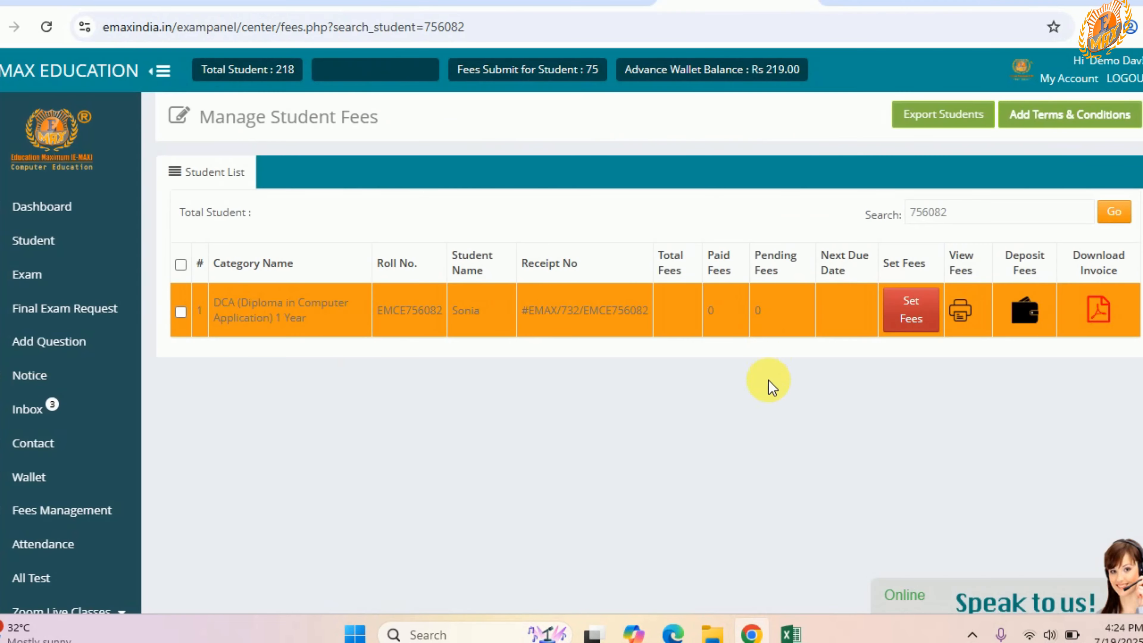
pyautogui.keyDown('ctrl'); pyautogui.click(960, 313); pyautogui.keyUp('ctrl')
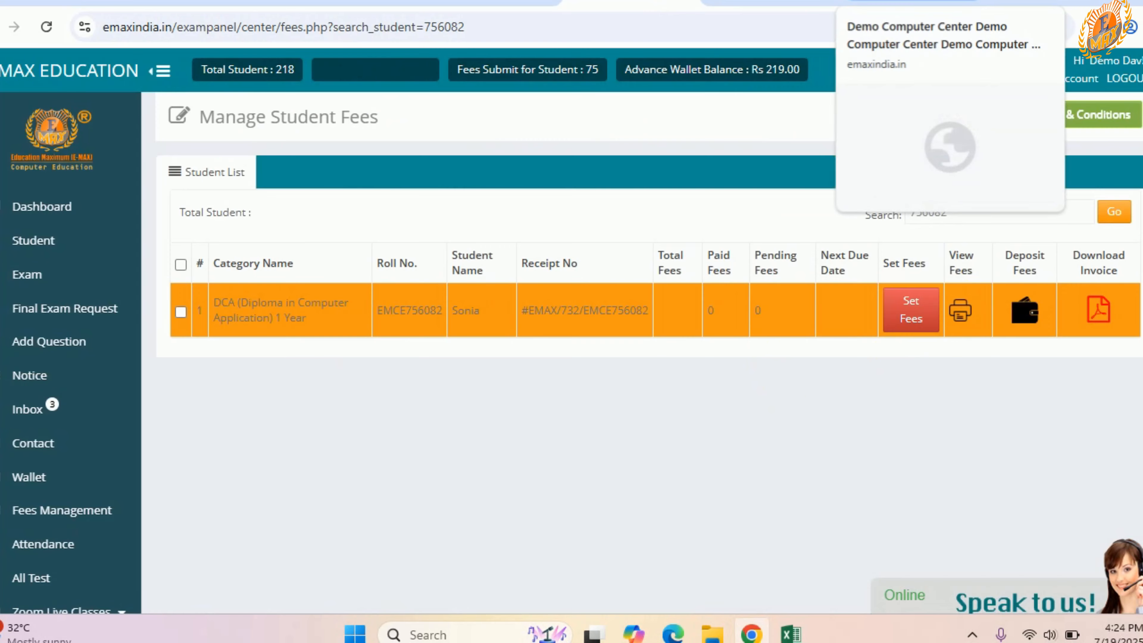
pyautogui.click(937, 5)
pyautogui.scroll(-1, 685, 366)
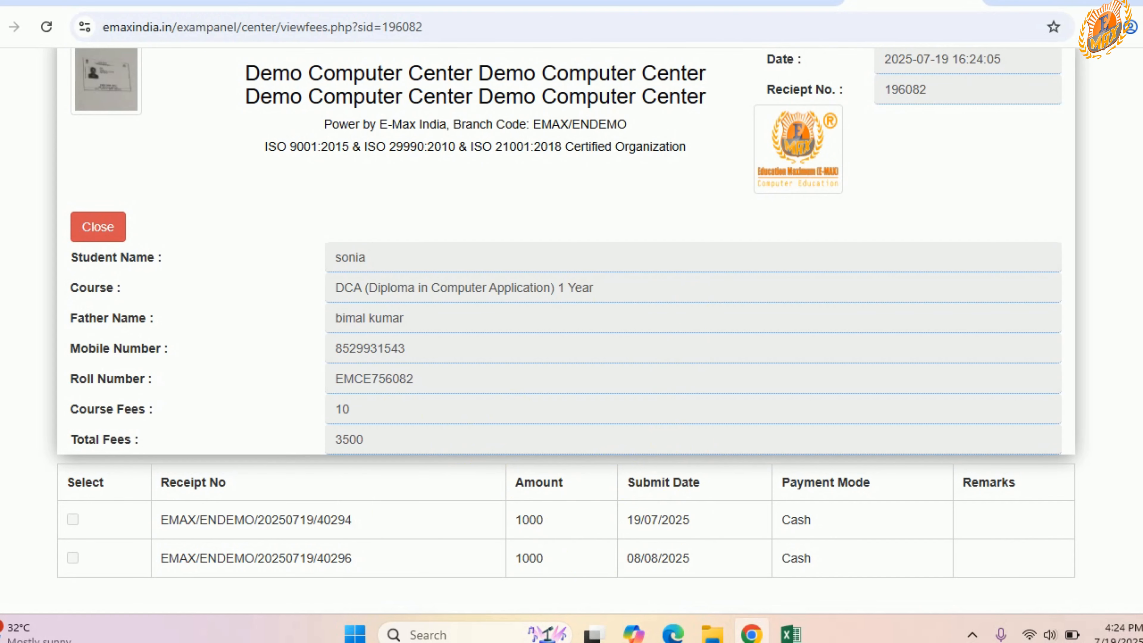
# Step: Reopen the student's fee deposit page from the fees list to check the next due date and deposits, and return to the list
pyautogui.click(630, 5)
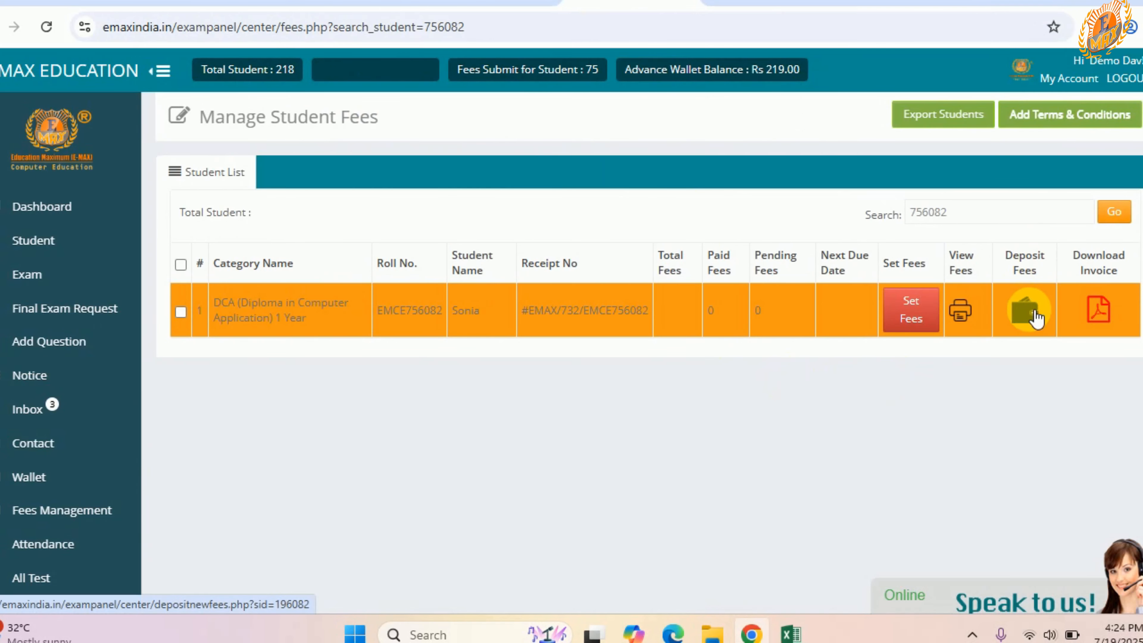
pyautogui.click(1031, 316)
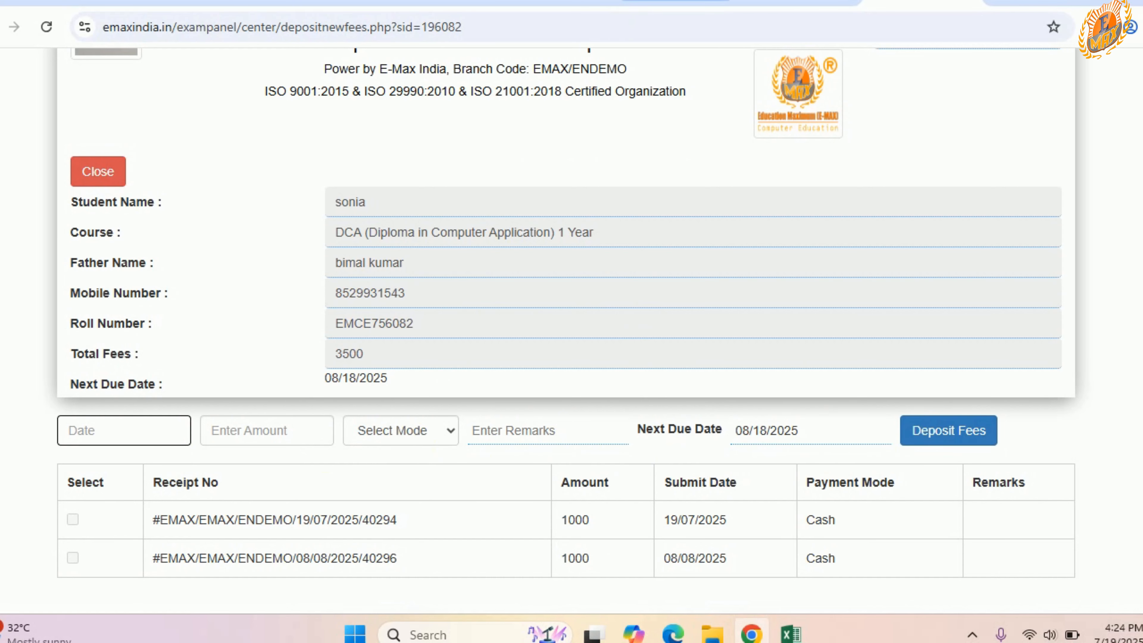
pyautogui.click(677, 1)
pyautogui.click(551, 2)
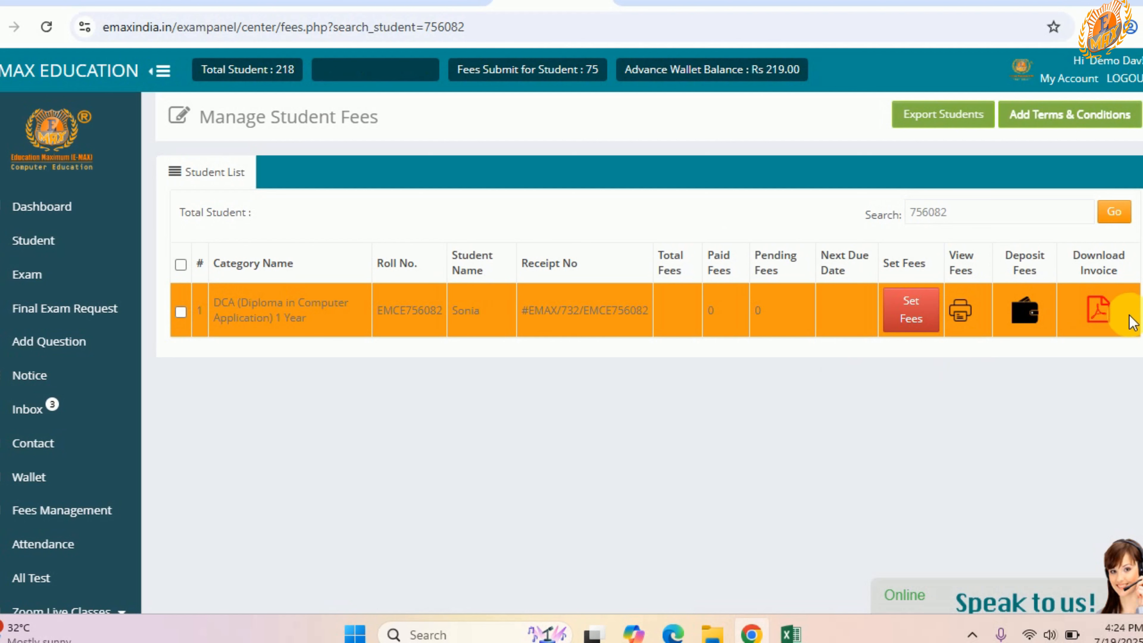
# Step: Open the student's fee invoice and examine the fee breakdown, discount, next due date, pending fee and total fee
pyautogui.click(1102, 316)
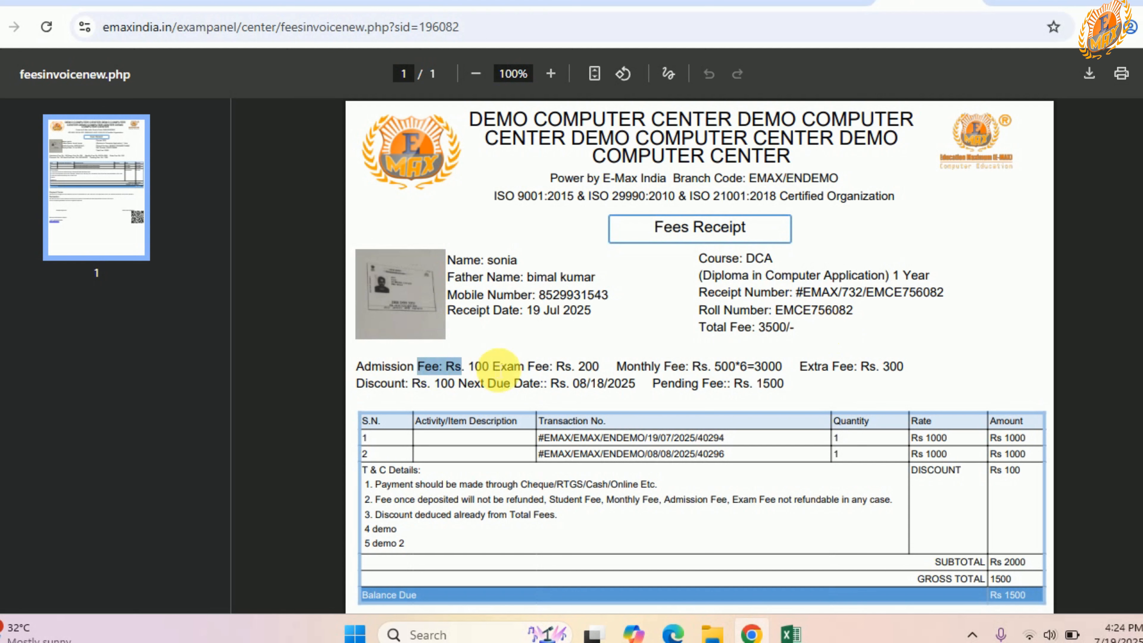
pyautogui.moveTo(499, 365); pyautogui.dragTo(792, 371)
pyautogui.moveTo(871, 371); pyautogui.dragTo(913, 373)
pyautogui.moveTo(376, 395); pyautogui.dragTo(644, 394)
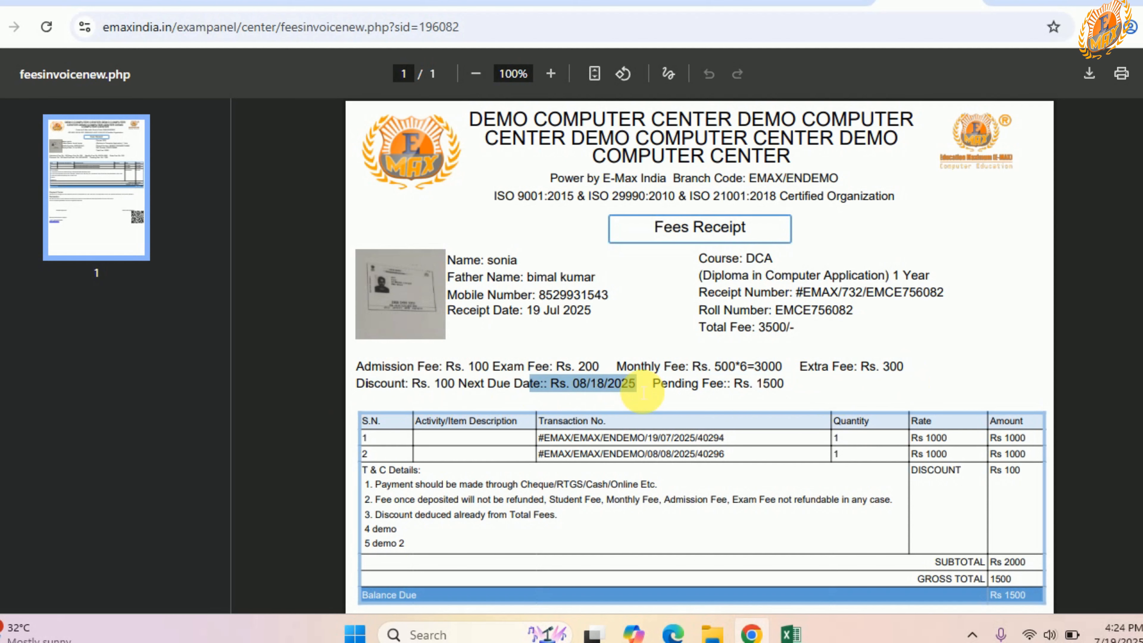
pyautogui.moveTo(718, 390); pyautogui.dragTo(790, 390)
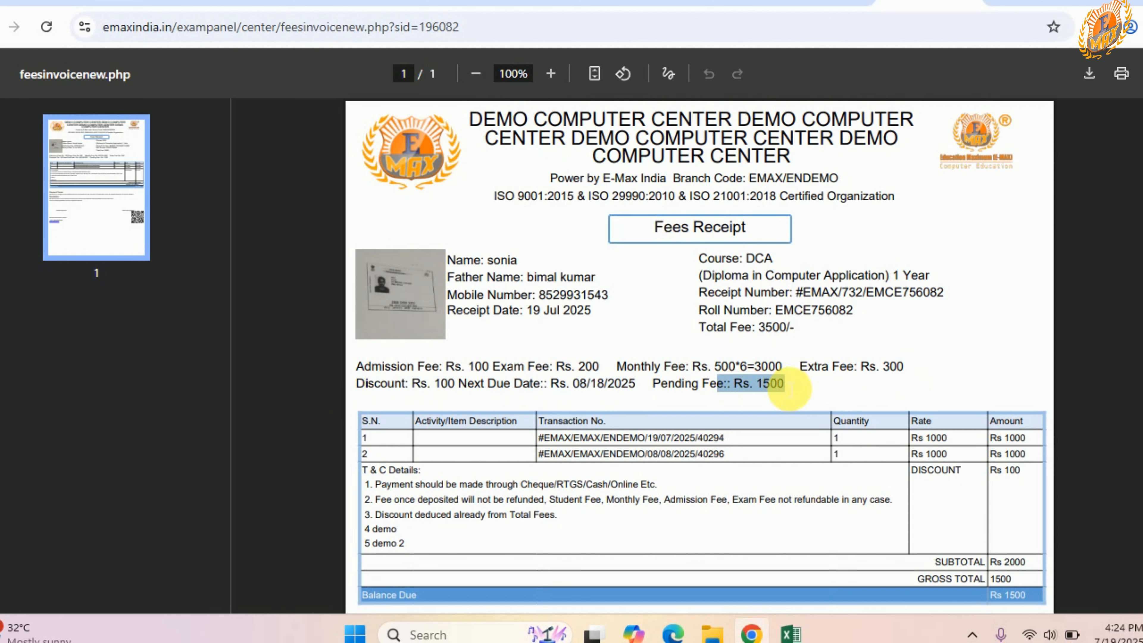
pyautogui.click(840, 382)
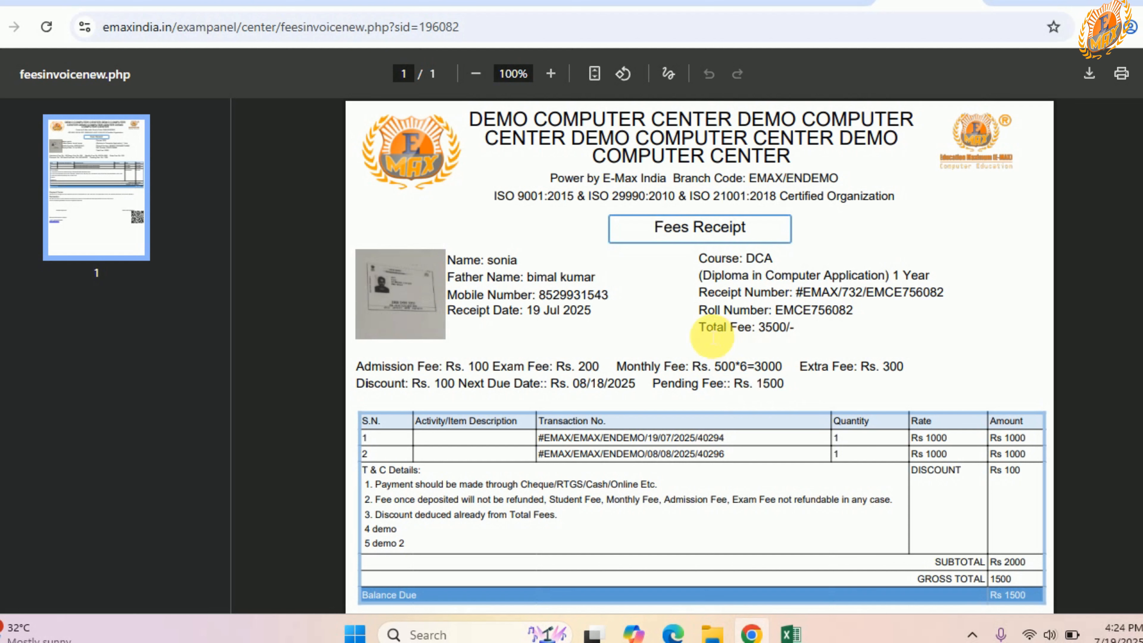
pyautogui.moveTo(699, 328); pyautogui.dragTo(798, 338)
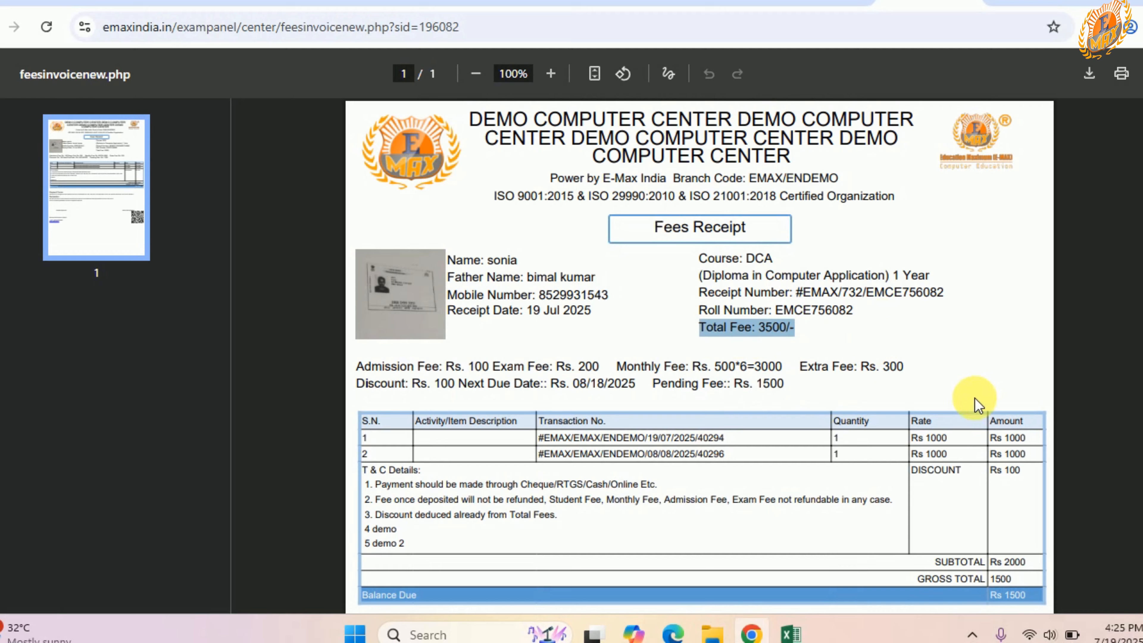
# Step: Examine the invoice's subtotal, gross total and the remaining sections down to the end of the receipt
pyautogui.scroll(-4, 945, 412)
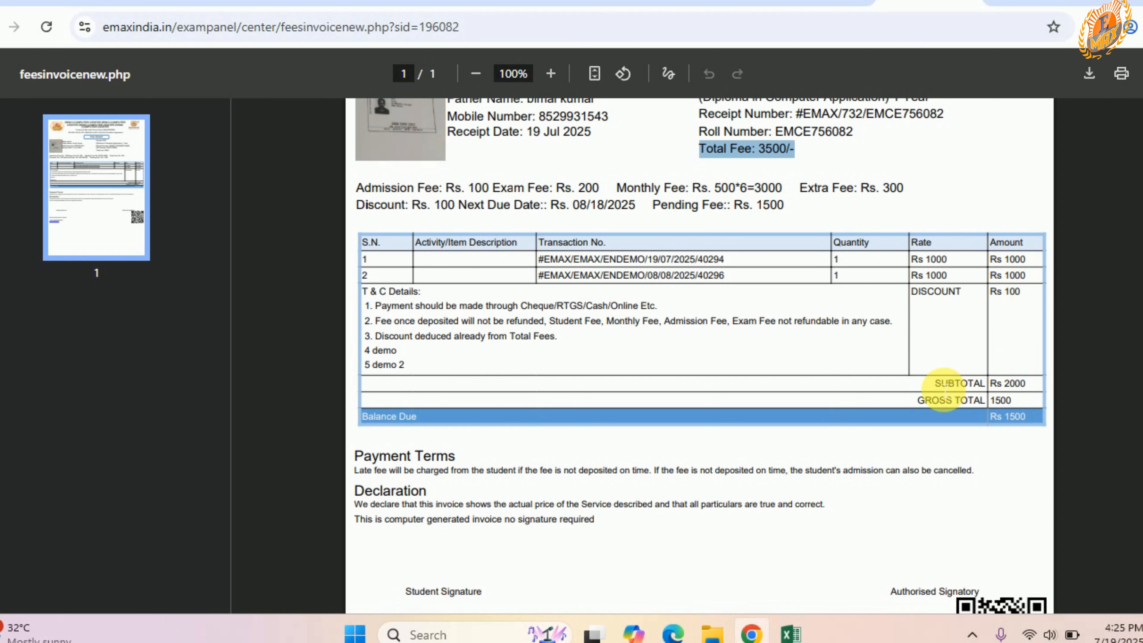
pyautogui.moveTo(936, 384); pyautogui.dragTo(1044, 387)
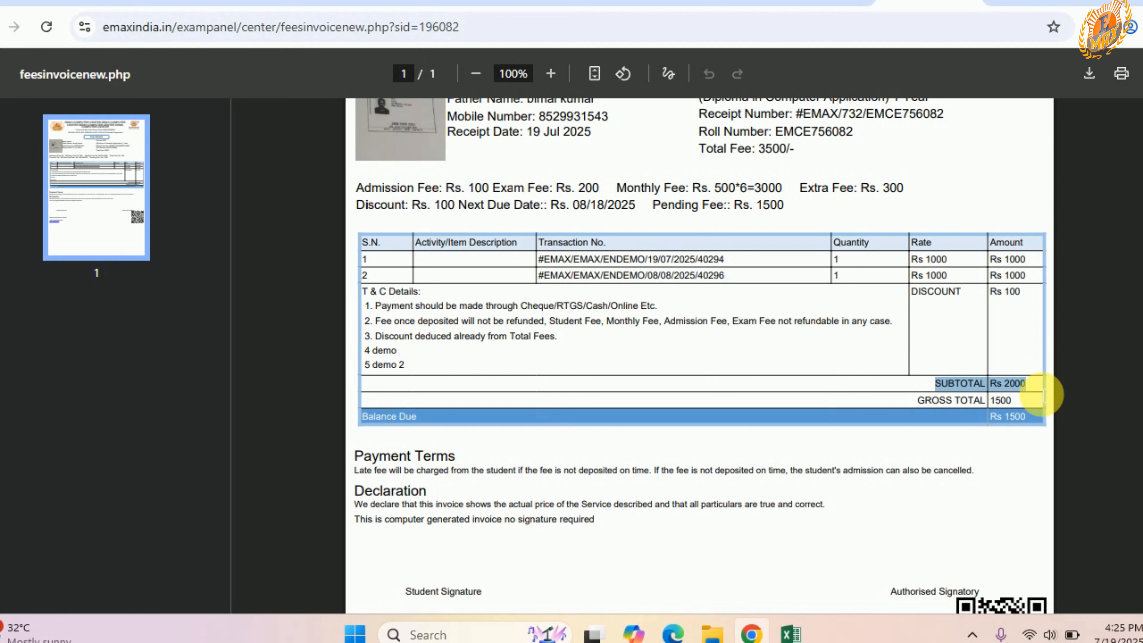
pyautogui.moveTo(921, 402); pyautogui.dragTo(1027, 407)
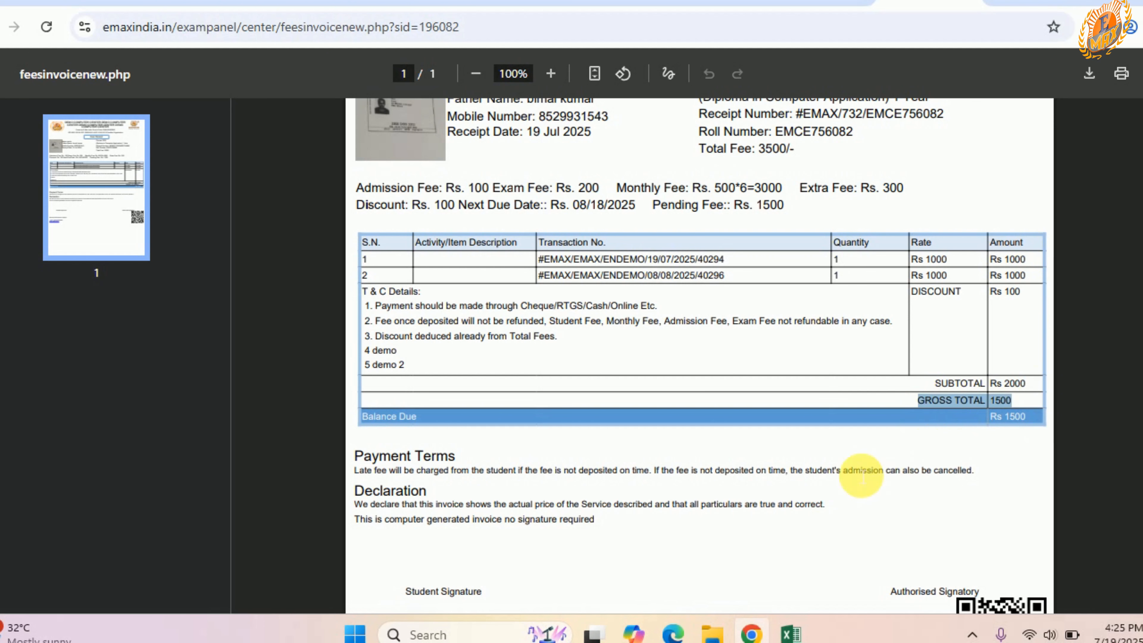
pyautogui.scroll(-5, 858, 475)
pyautogui.scroll(8, 753, 446)
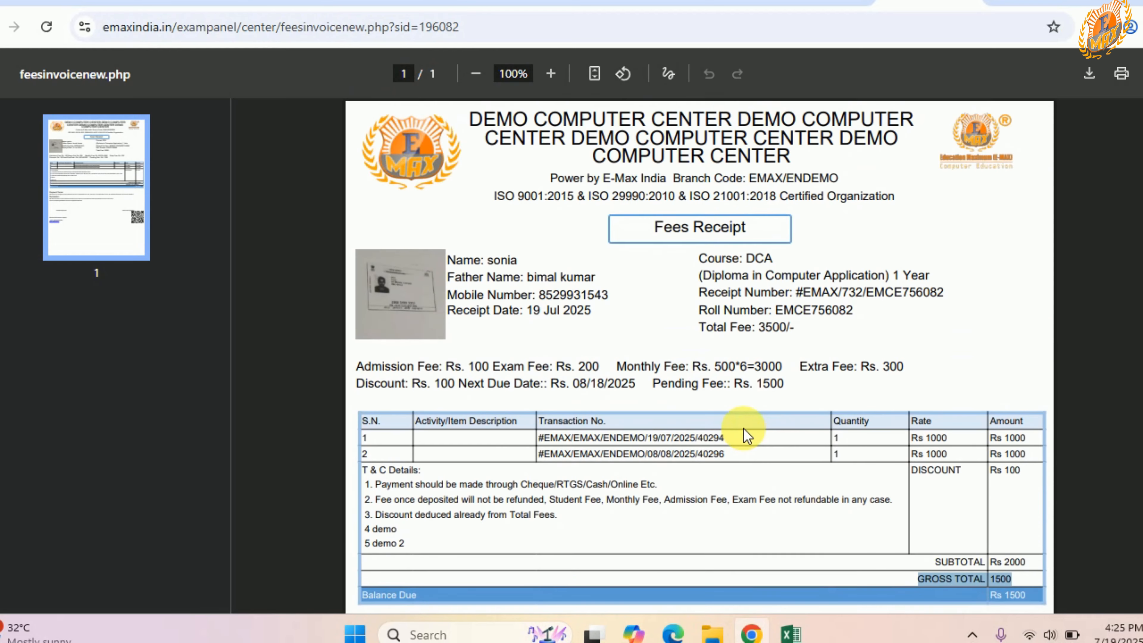